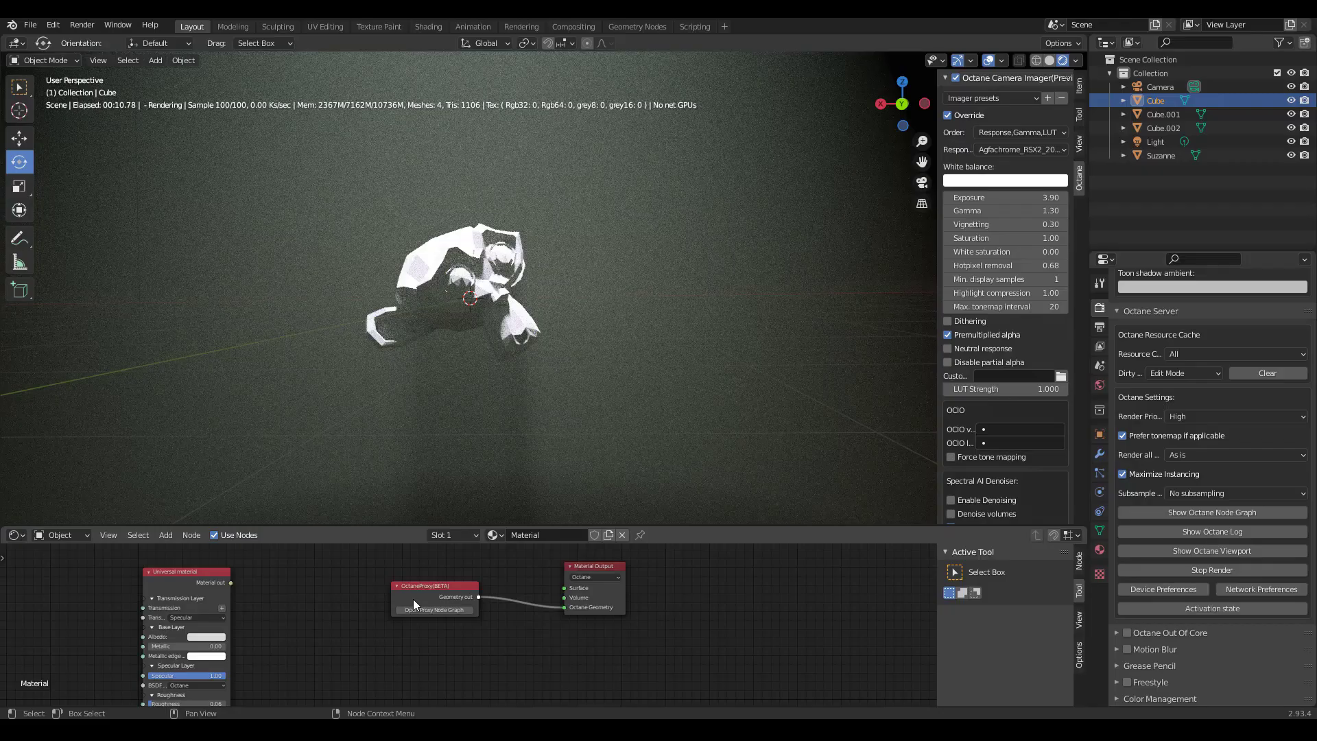
Move the OctaneProxy node left and the Material Output node down-left, then zoom the viewport out
left_click_drag(413, 599, 391, 594)
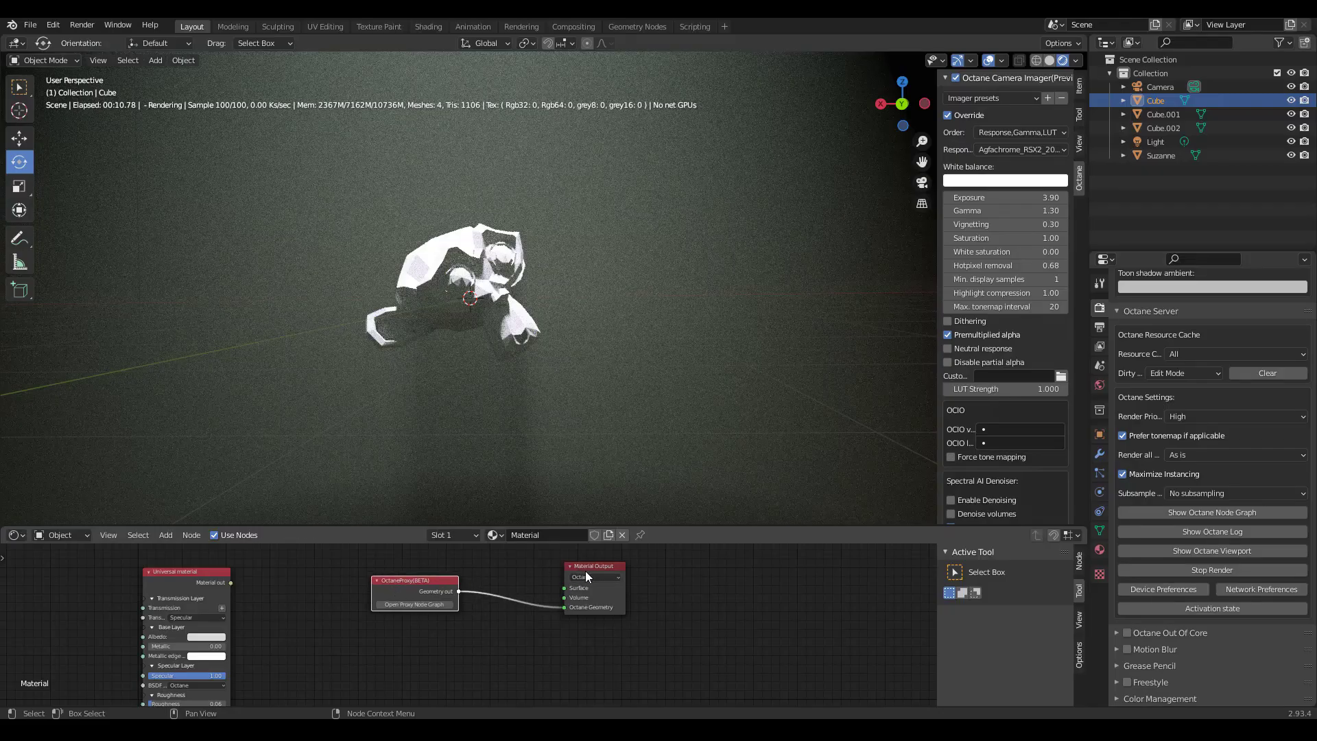
left_click_drag(586, 567, 559, 584)
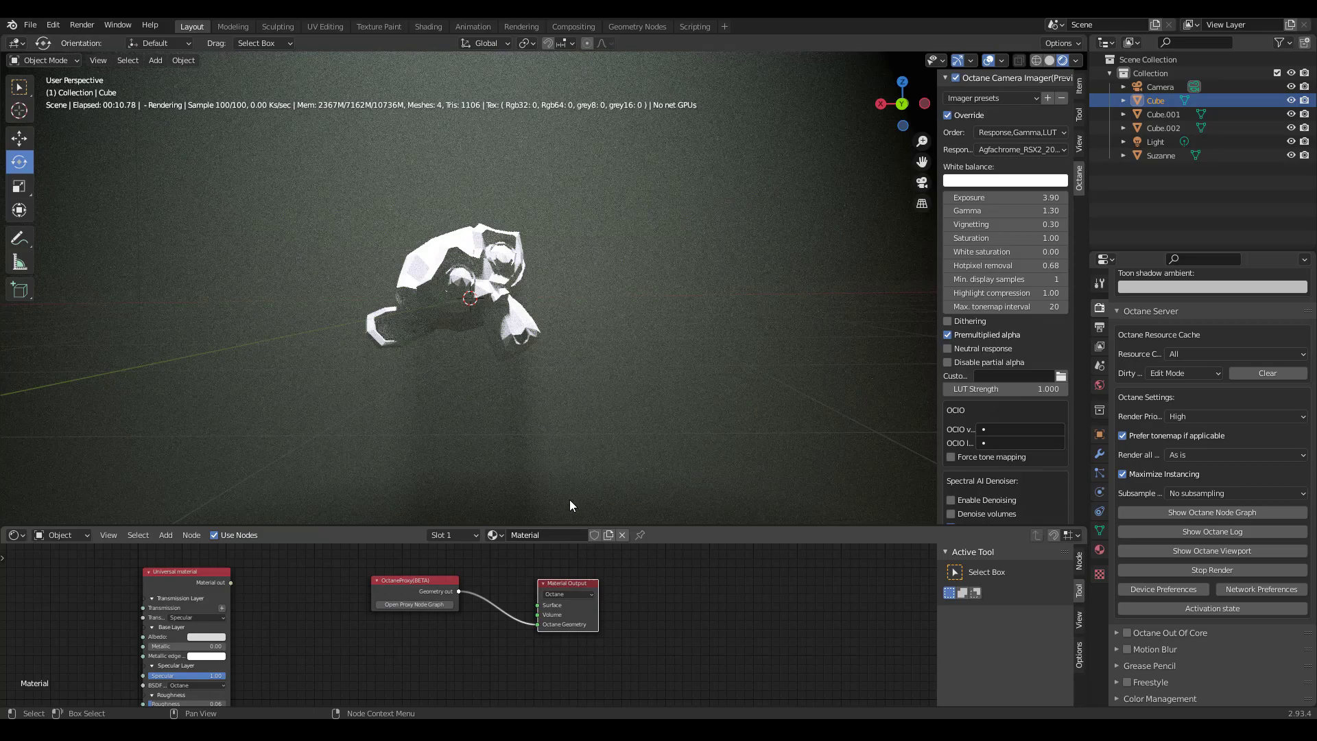
scroll(564, 336, "down", 6)
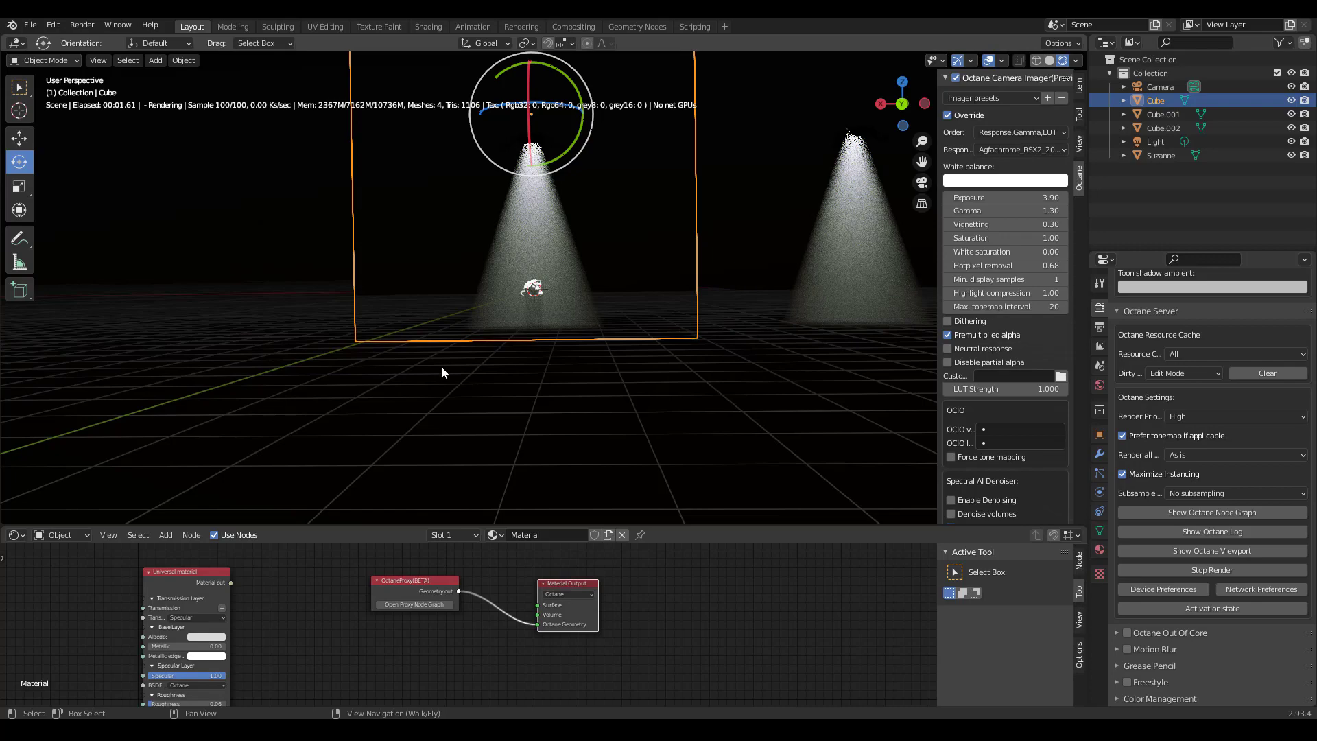
Orbit to frame the light, select Suzanne, then reselect the Cube and shift its OctaneProxy node further left
scroll(722, 297, "up", 4)
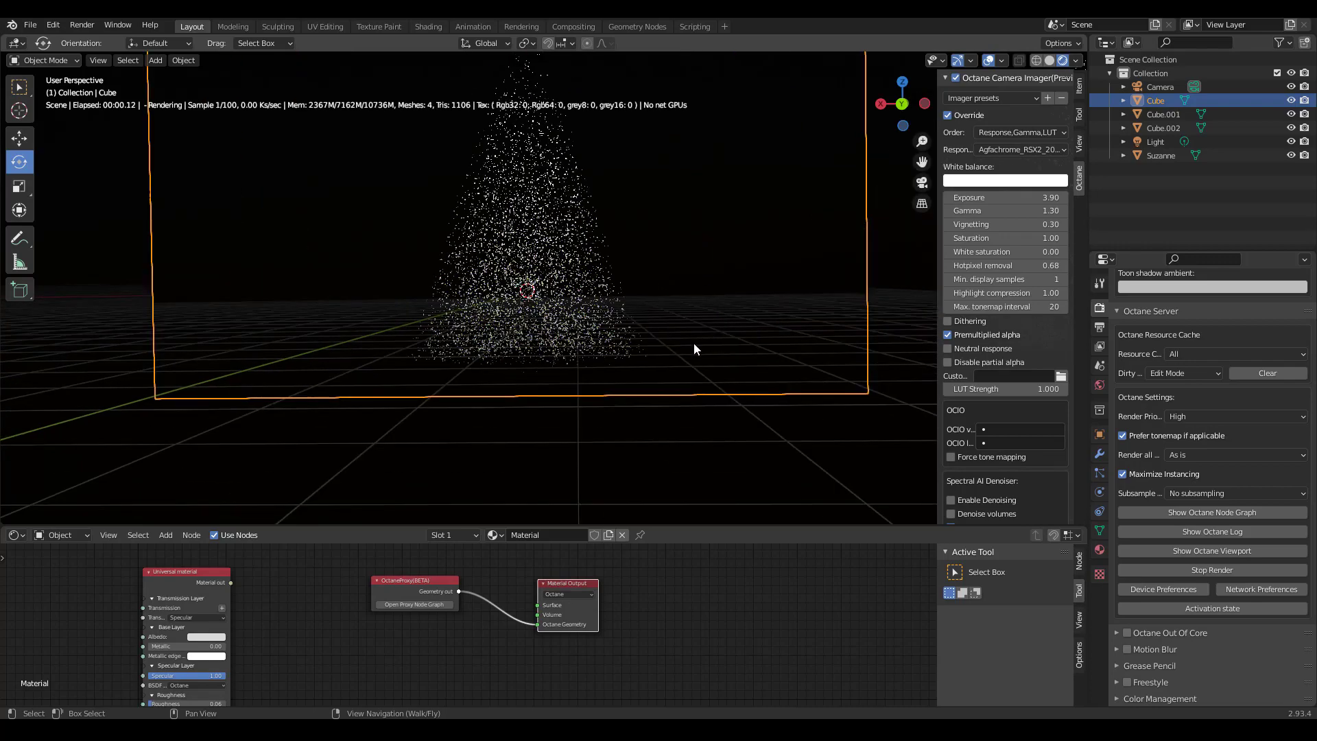
scroll(580, 509, "up", 3)
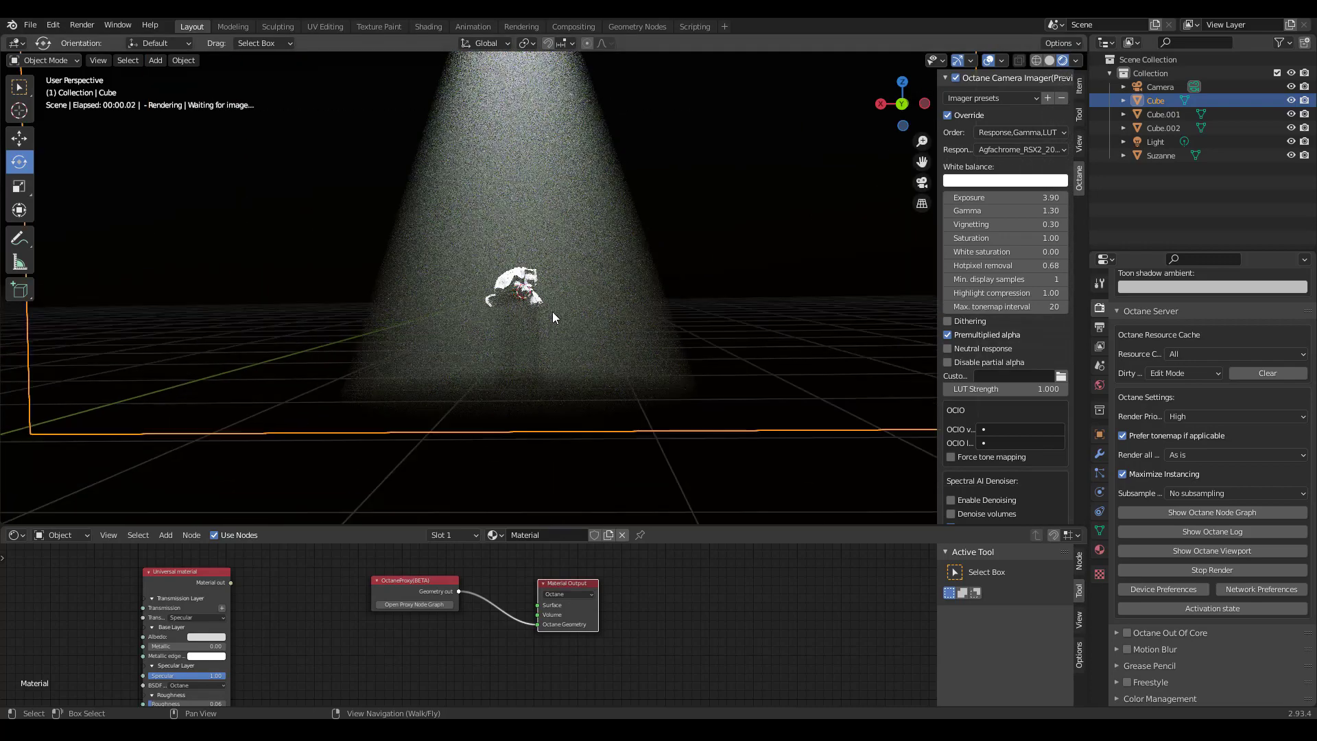
middle_click_drag(566, 271, 582, 303)
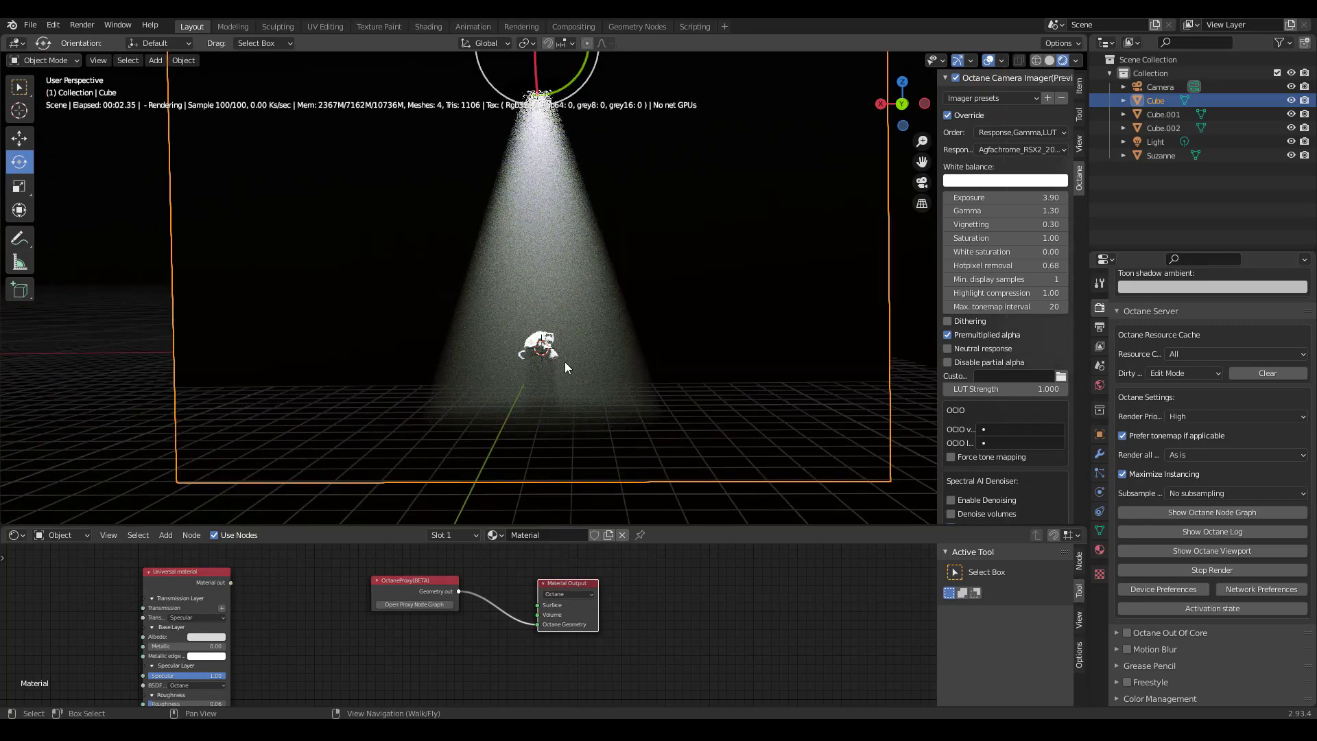
scroll(565, 361, "up", 5)
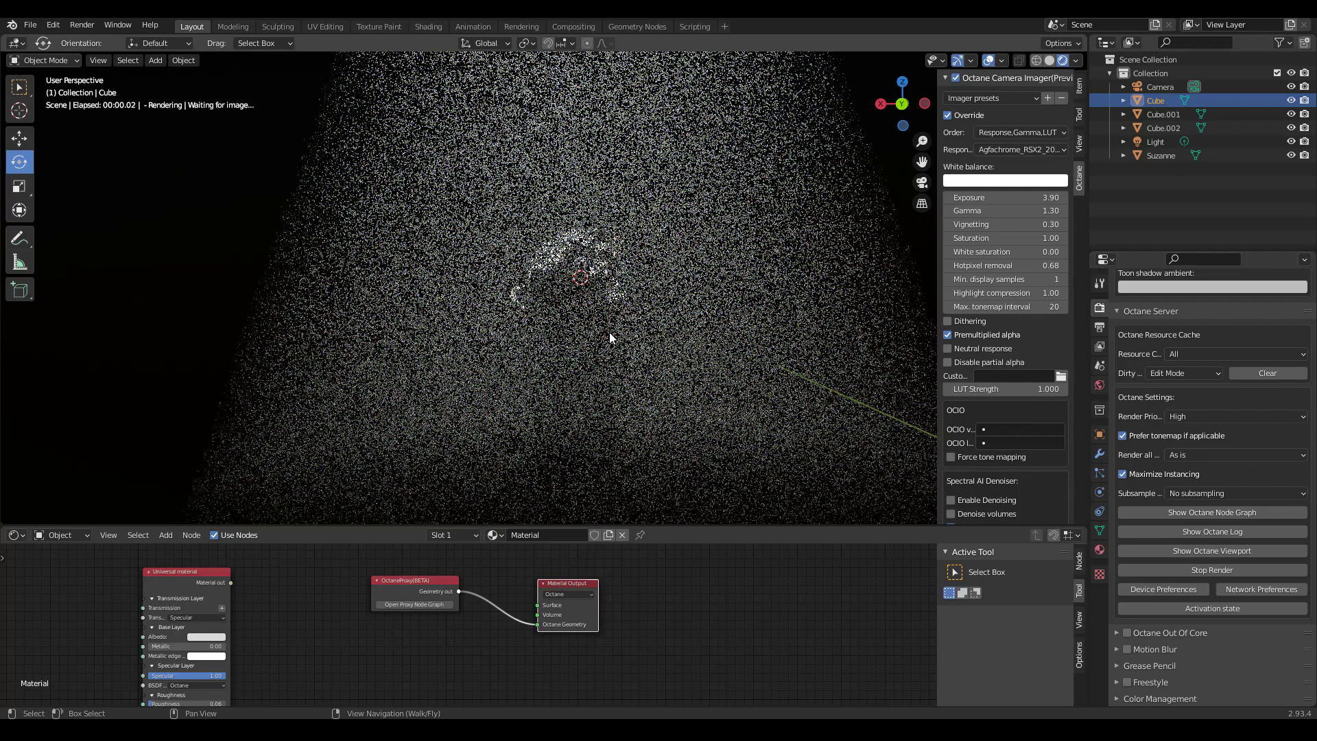
left_click(604, 309)
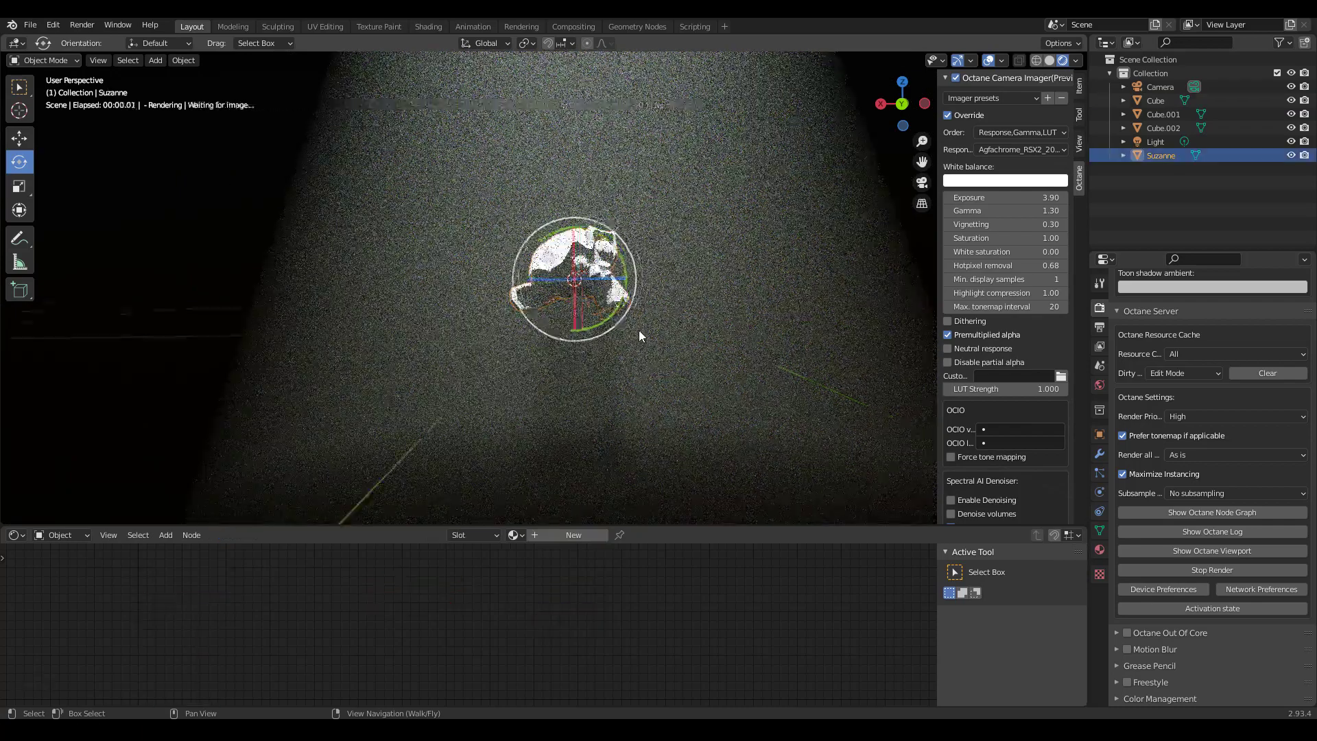
scroll(714, 237, "down", 4)
left_click(705, 253)
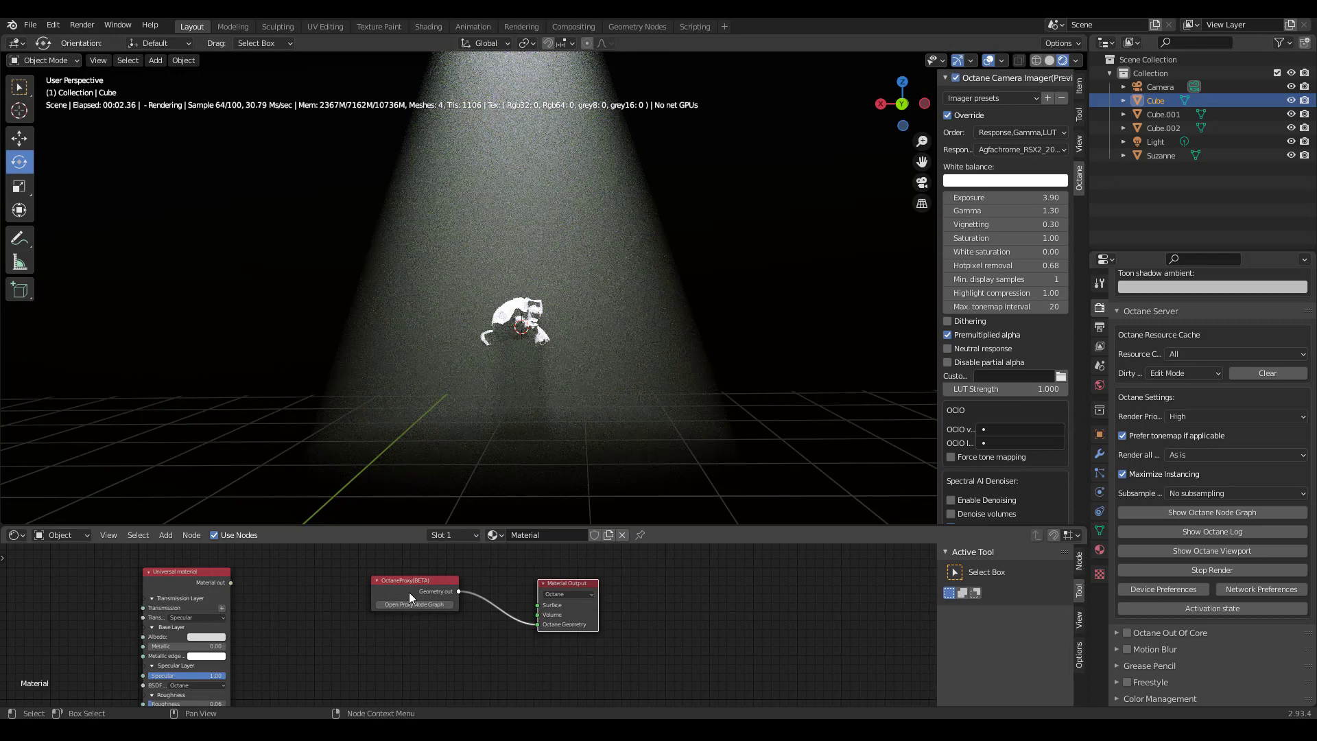
left_click_drag(408, 592, 360, 600)
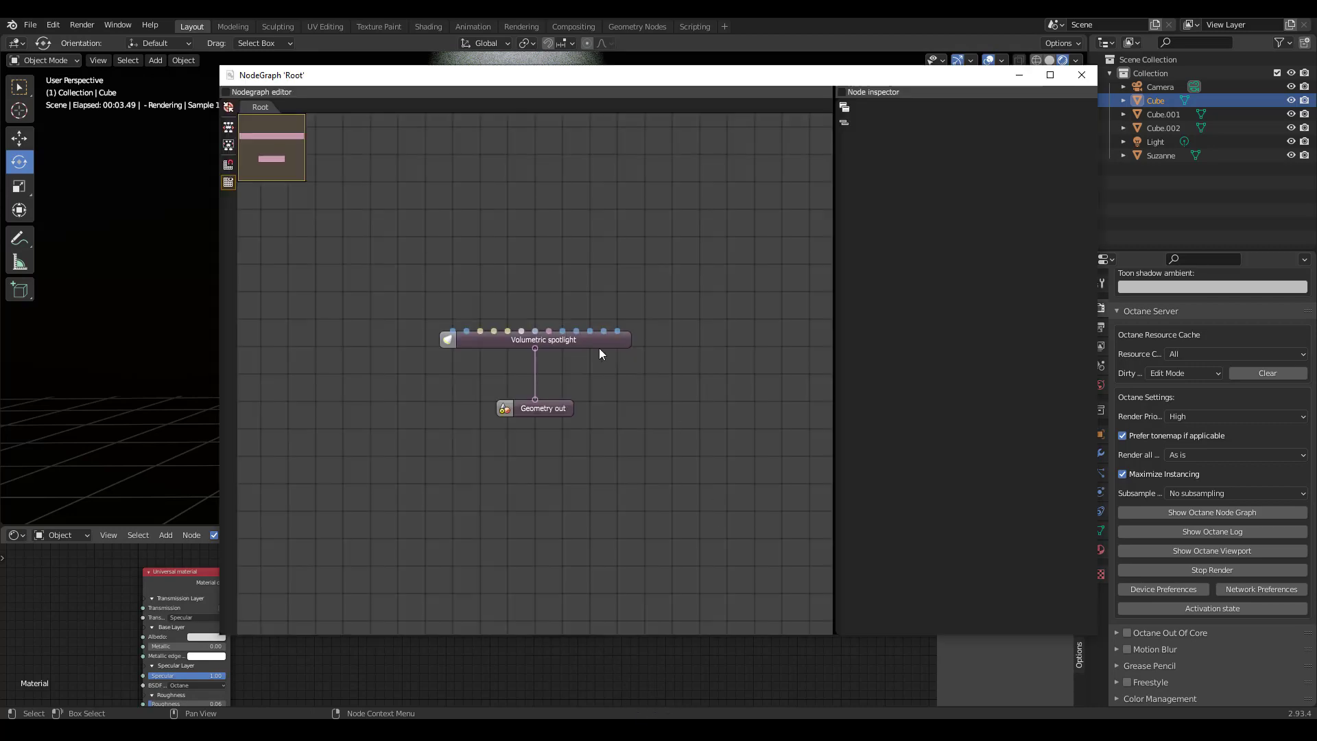
left_click(1082, 74)
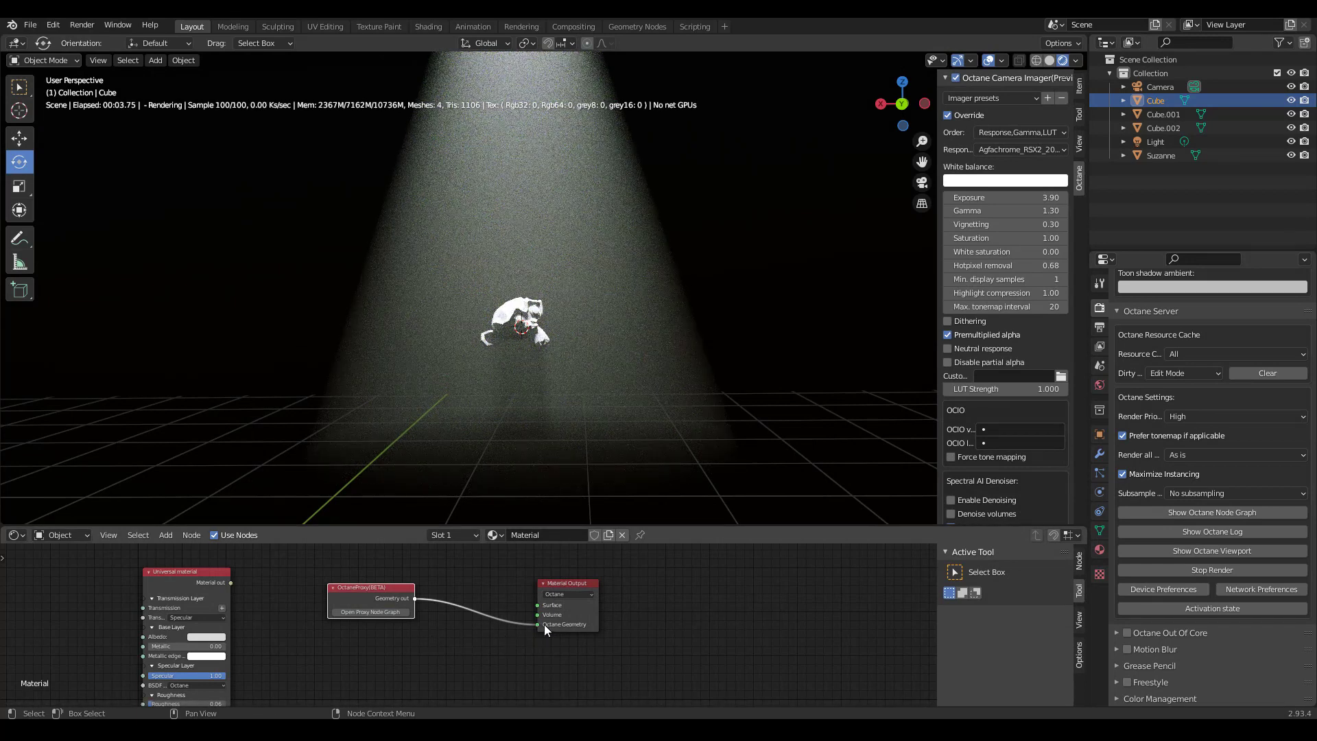
Unlink the first OctaneProxy from Octane Geometry and add a second OctaneProxy (BETA) node below it
left_click_drag(535, 624, 467, 631)
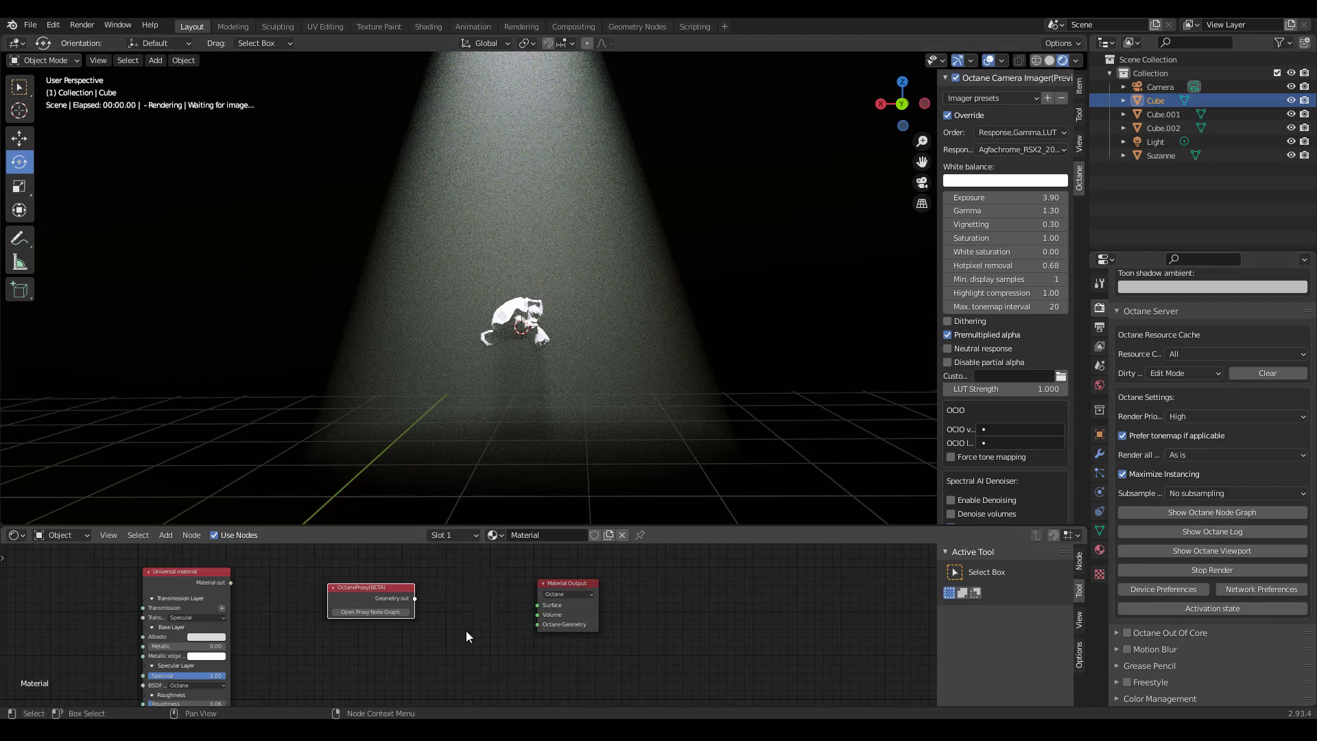
scroll(464, 641, "down", 1)
key("shift+a")
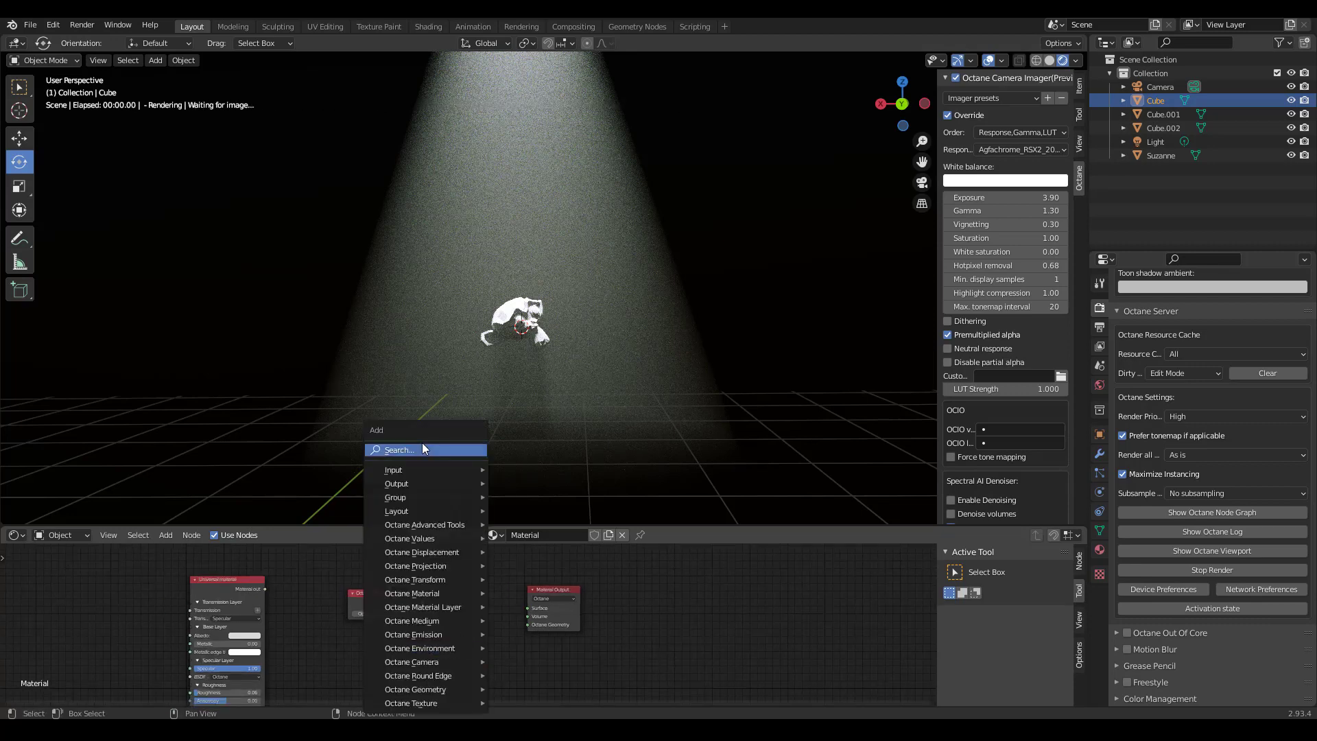
left_click(422, 444)
type("proxy")
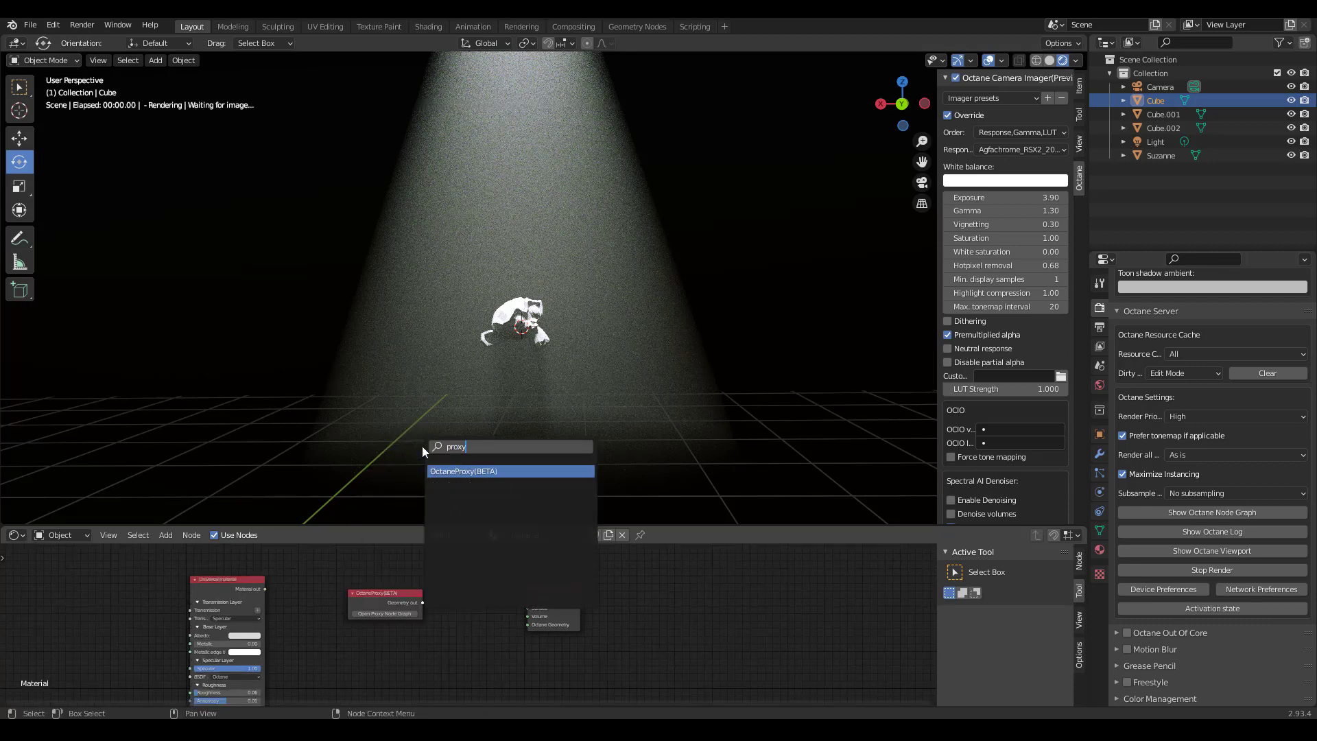
key("Return")
left_click(398, 662)
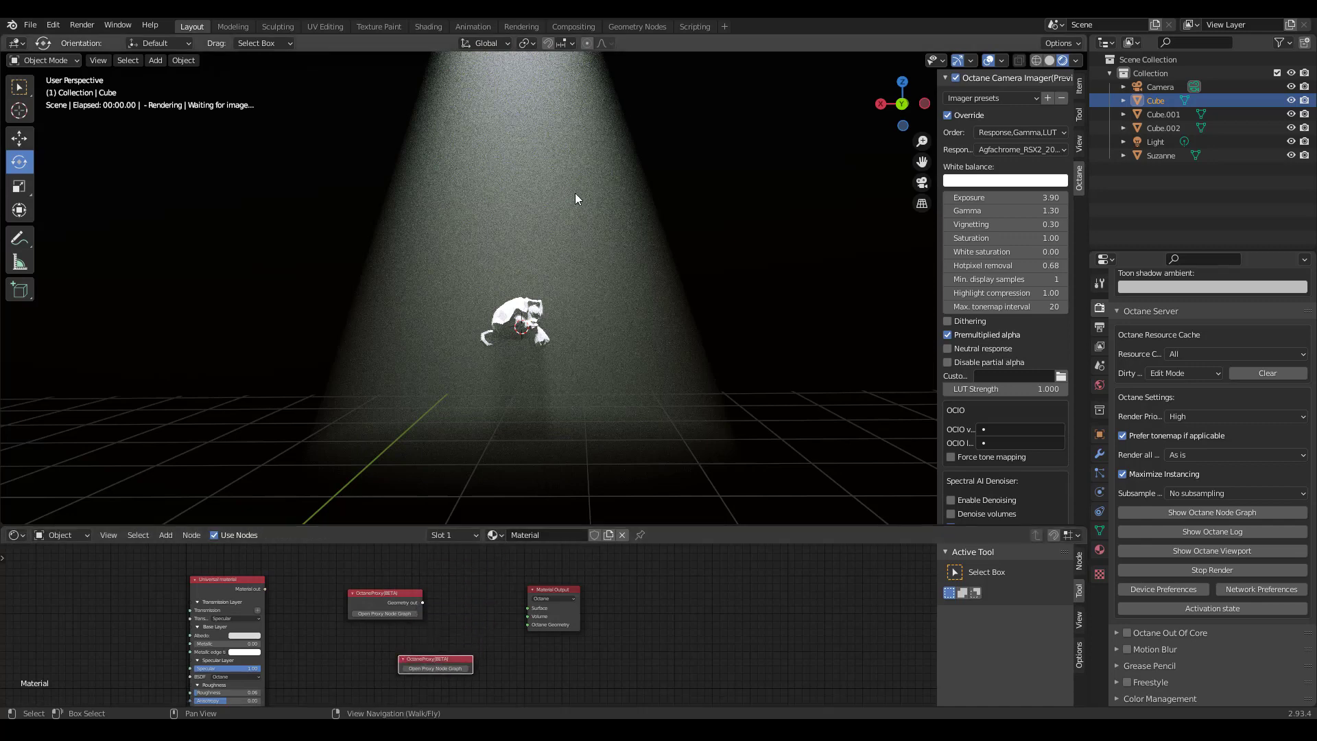
Add a Volumetric spotlight node inside the new proxy's node graph
left_click(437, 668)
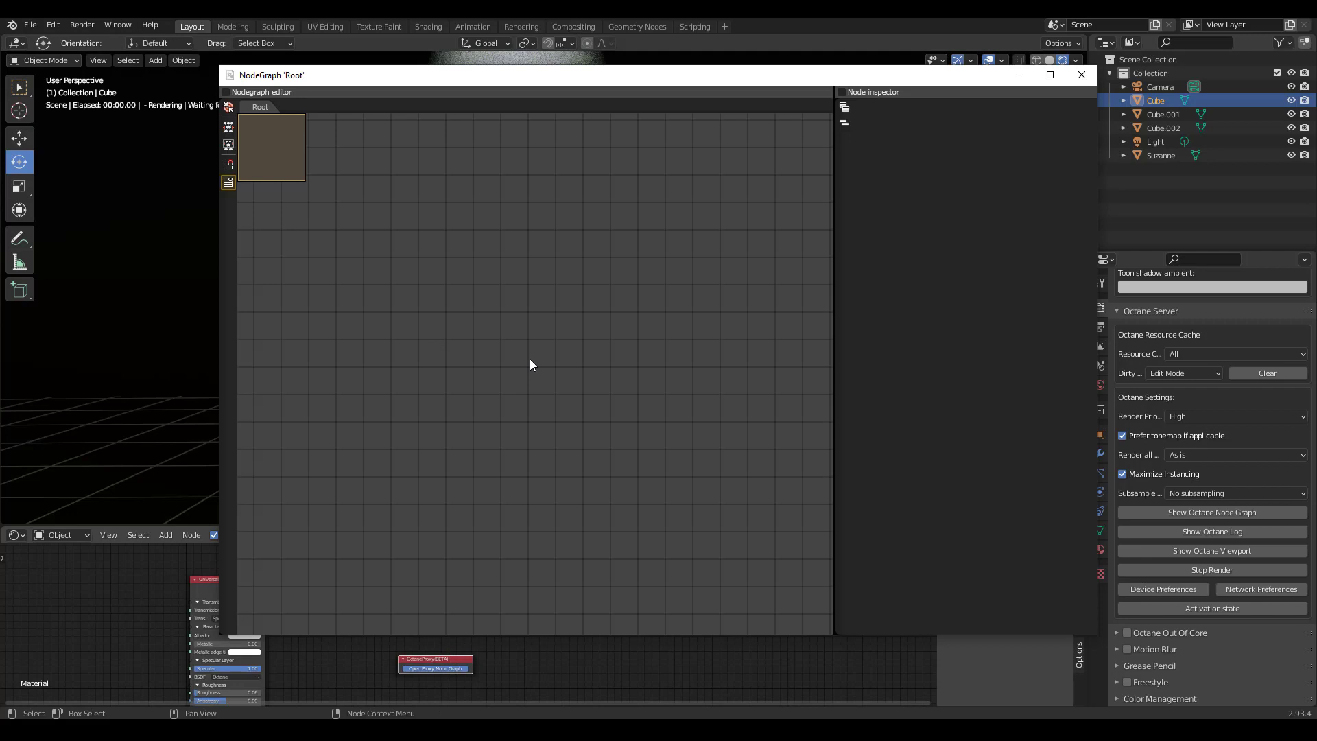
right_click(529, 360)
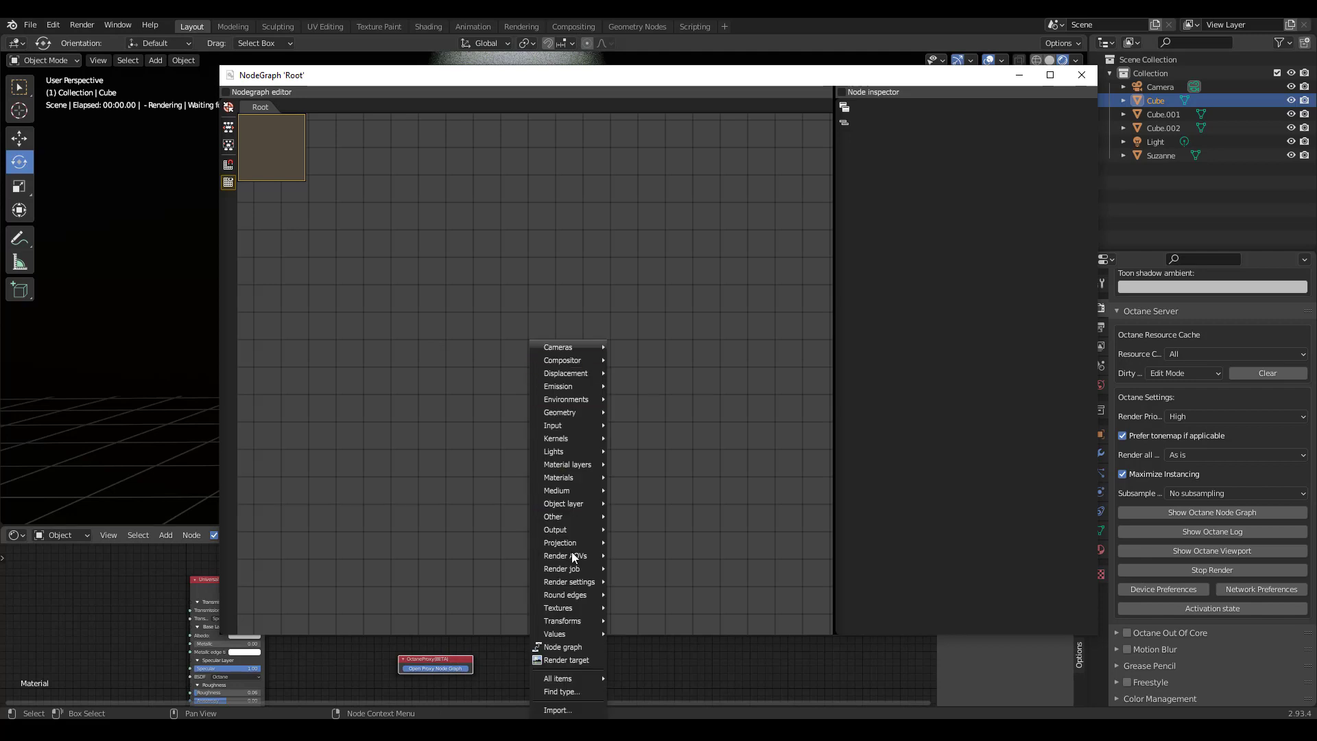
left_click(587, 693)
type("volumet")
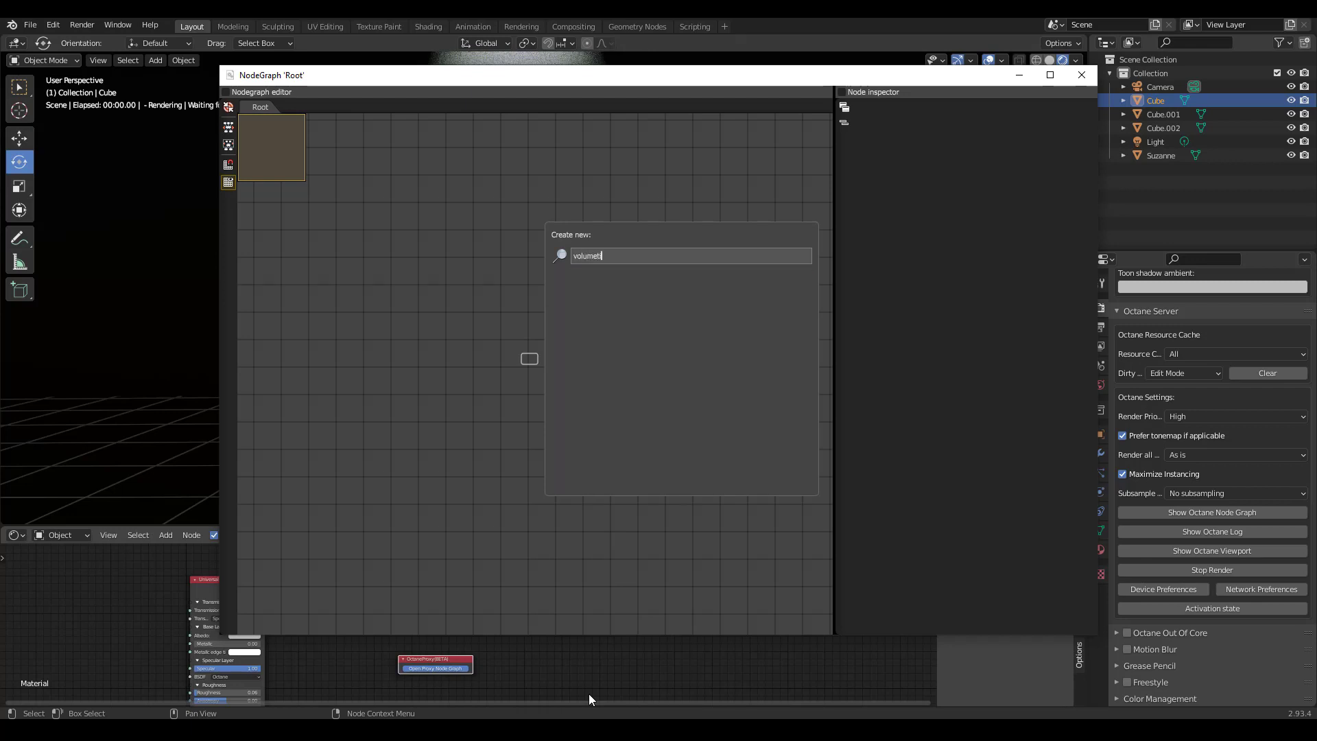
left_click(597, 278)
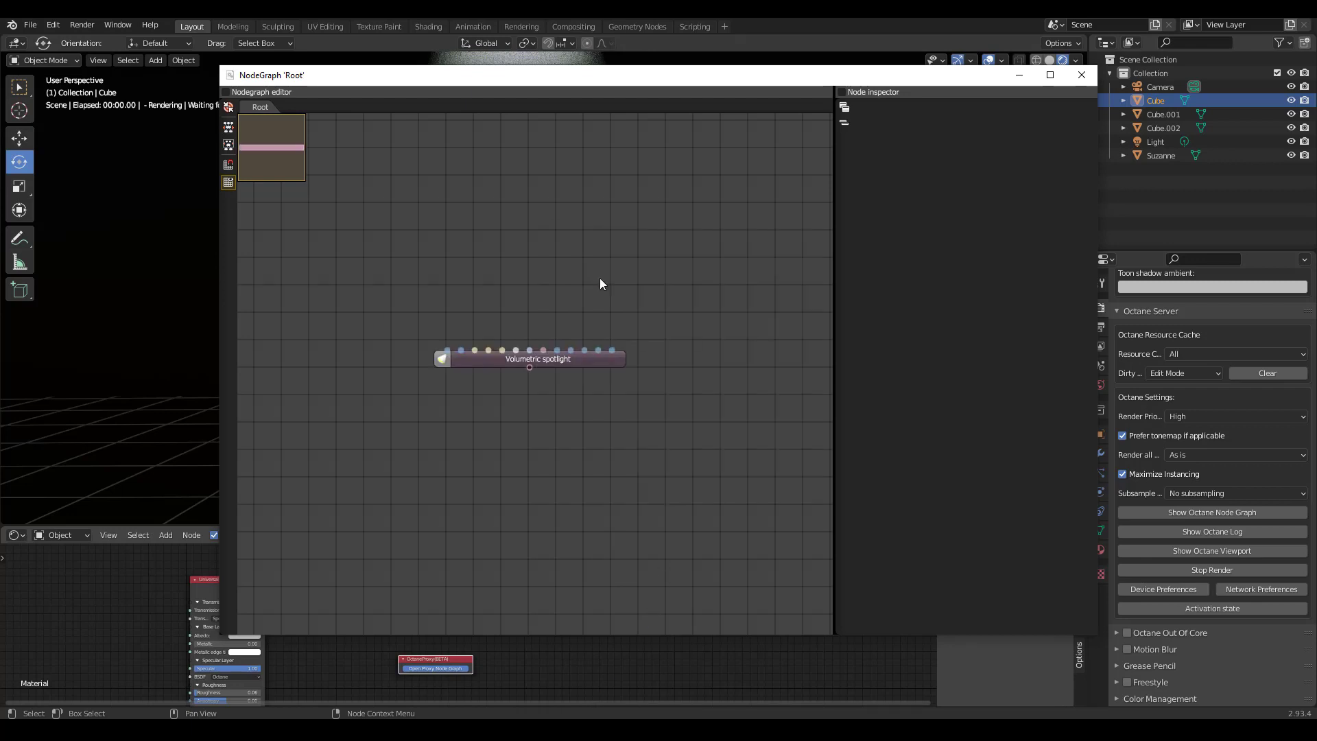
Add a Geometry out node and connect the Volumetric spotlight into it
right_click(531, 413)
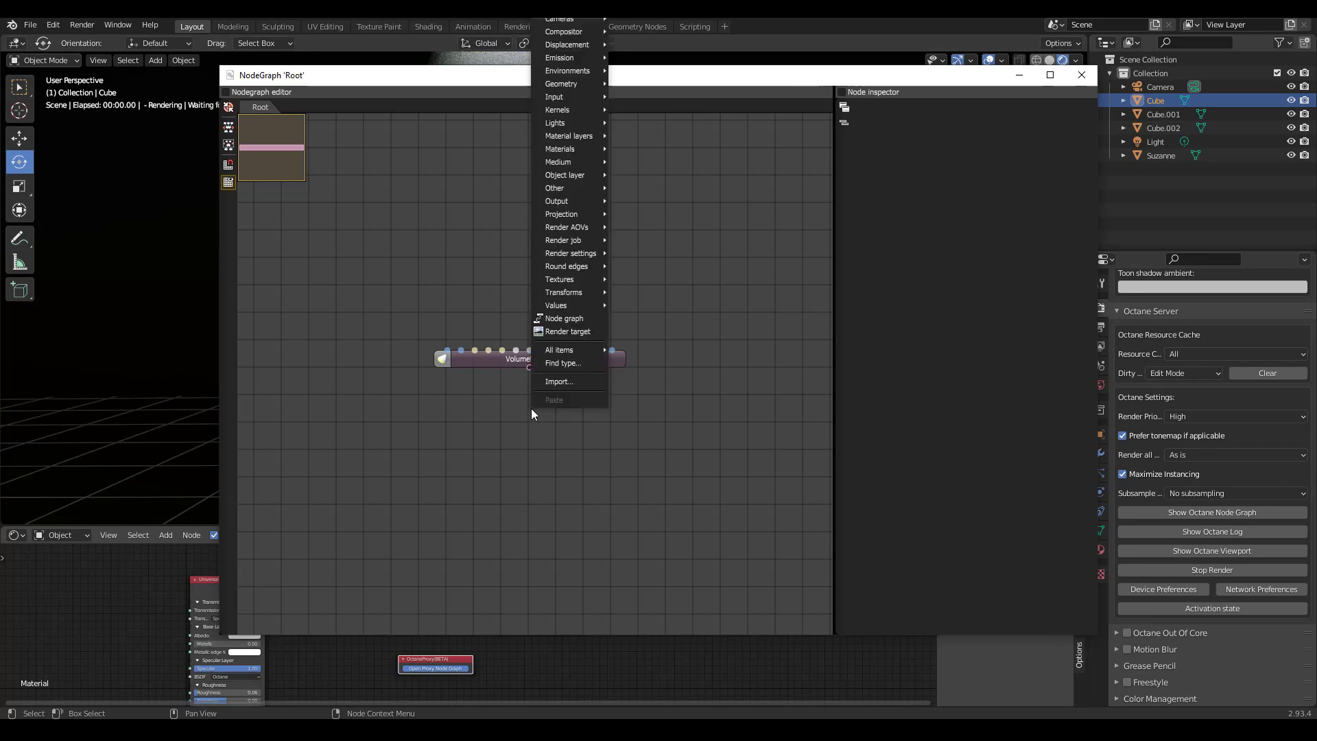
left_click(555, 371)
type("geom")
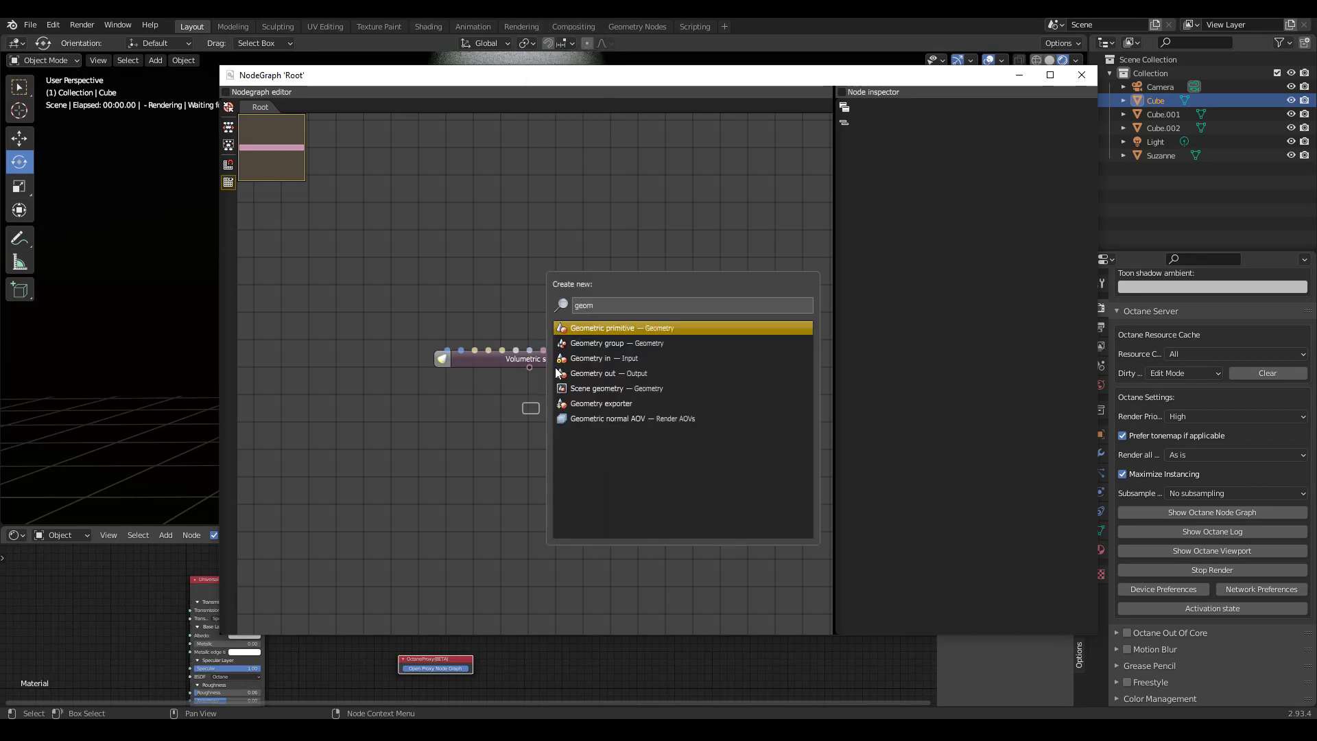
left_click(607, 374)
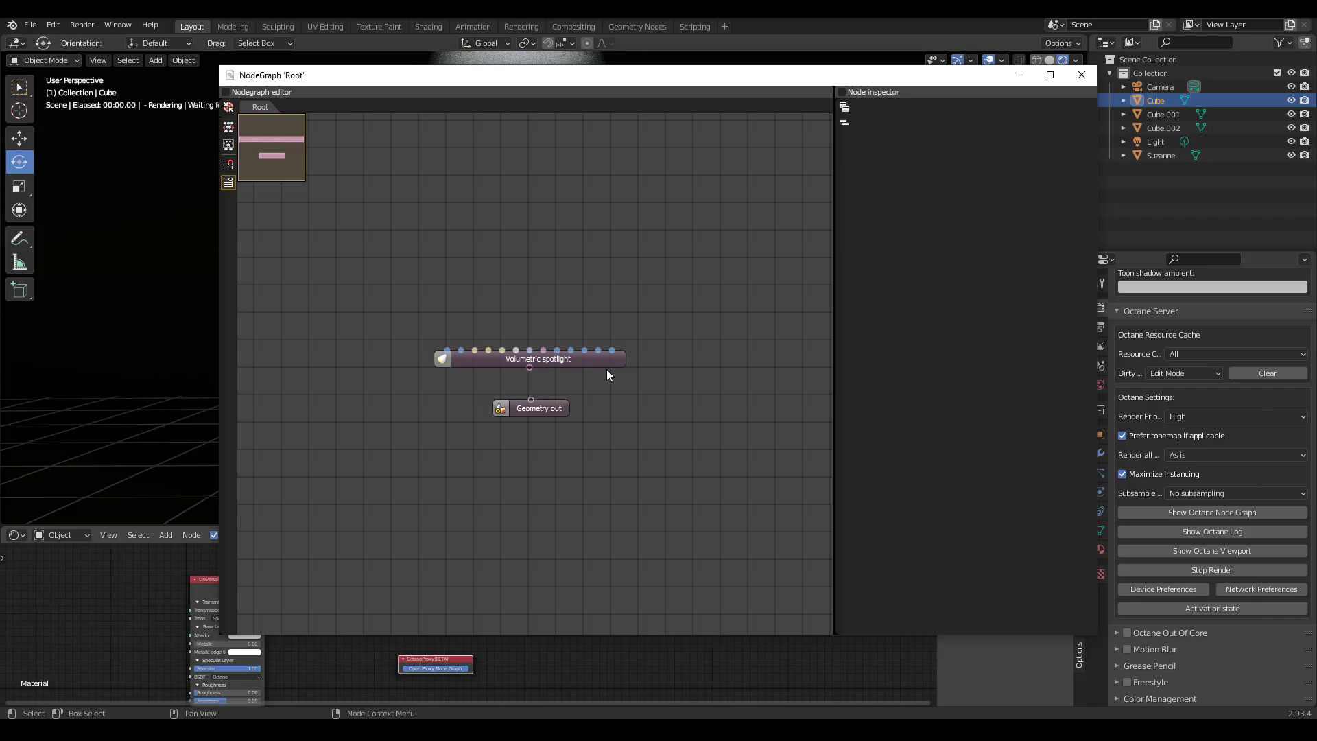
left_click_drag(531, 369, 531, 400)
Link the spotlight into Geometry out, set its Density to 0.2, and close the graph window
left_click(557, 363)
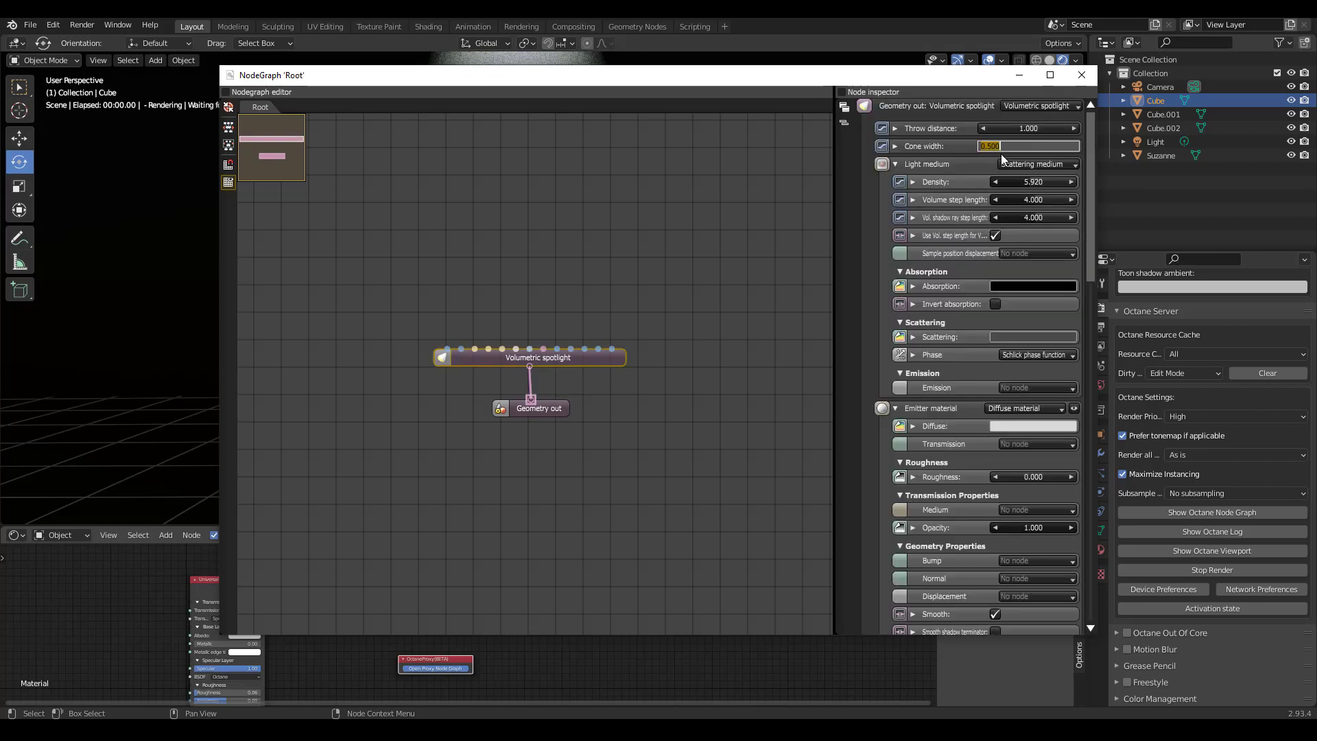
left_click(1039, 181)
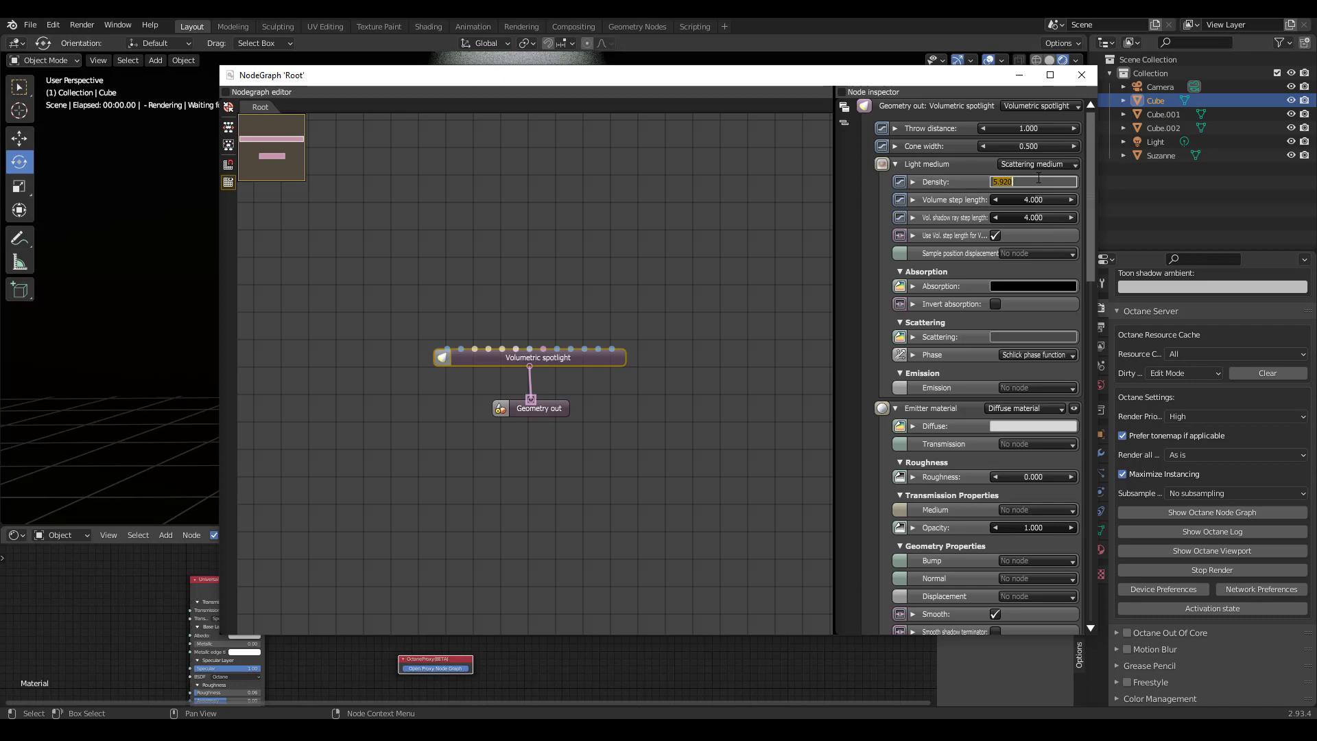
type("0.2")
key("Return")
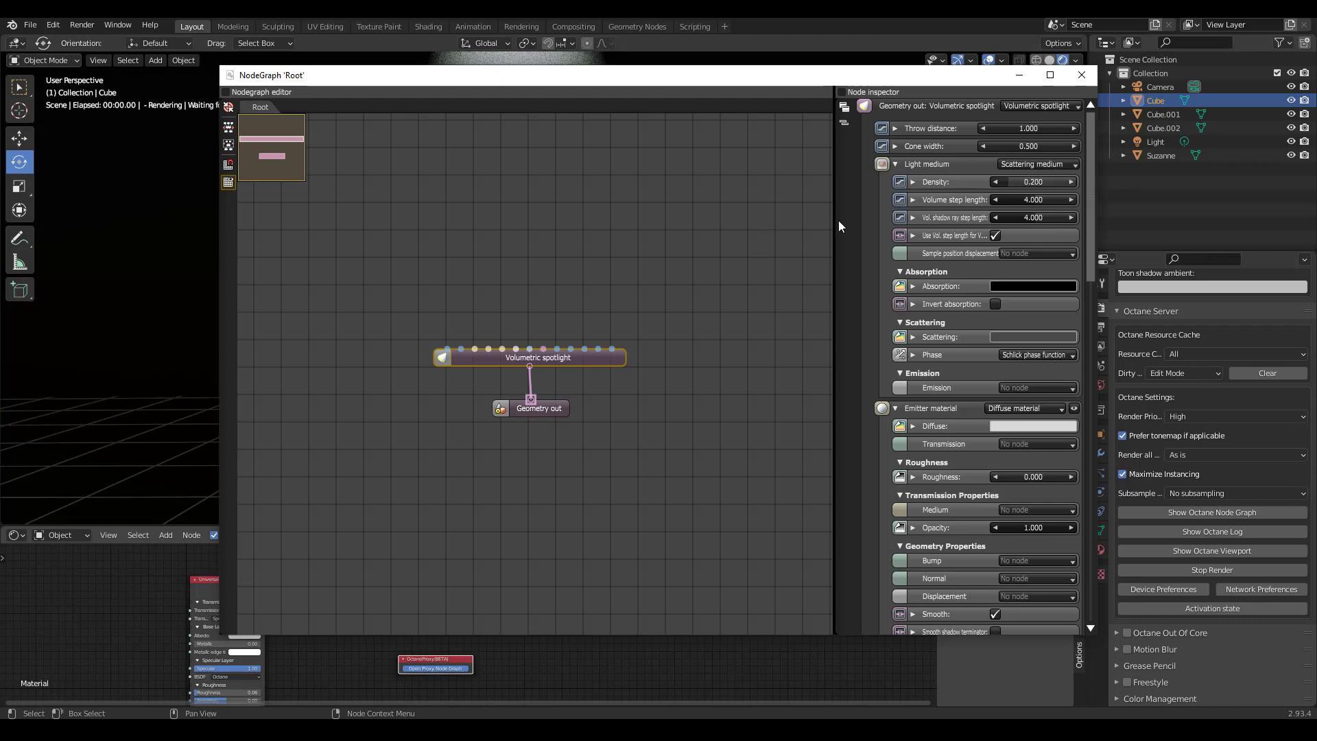
left_click(1082, 75)
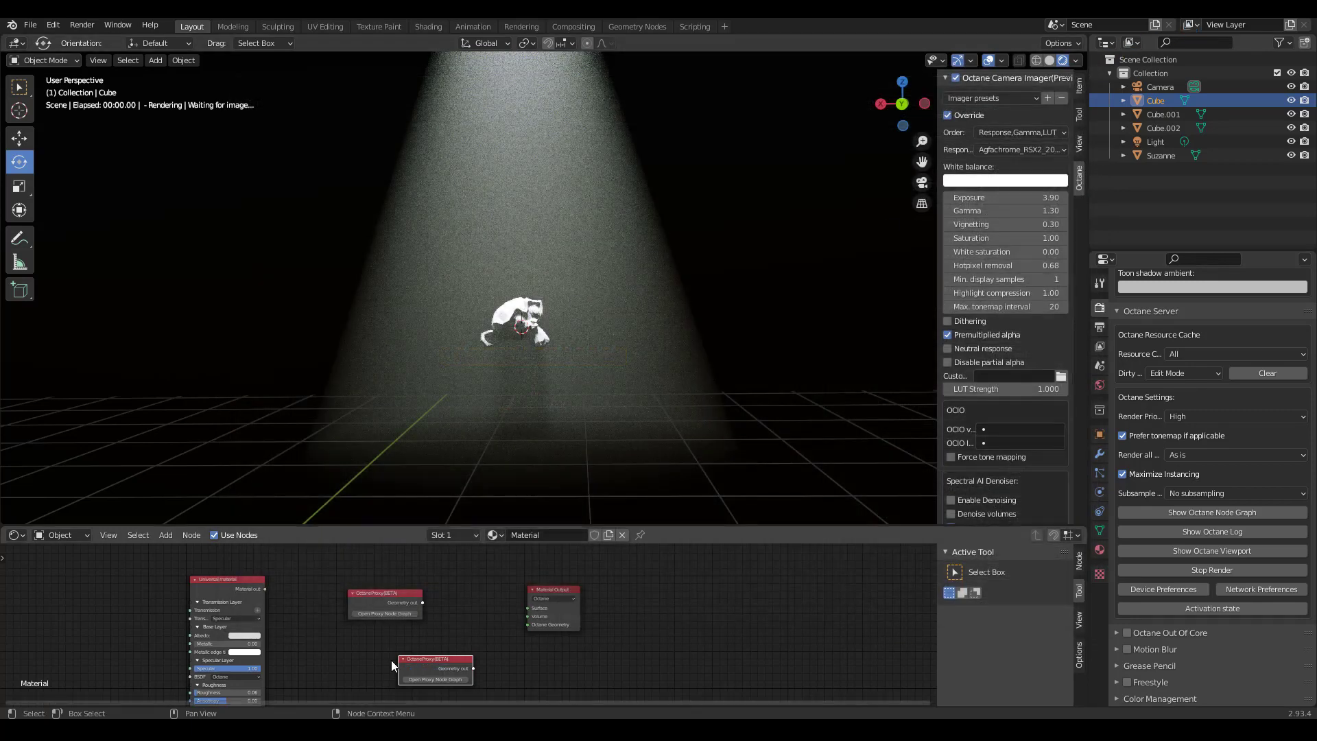
Feed the lower OctaneProxy into Octane Geometry and place it beside Material Output
left_click_drag(473, 669, 536, 625)
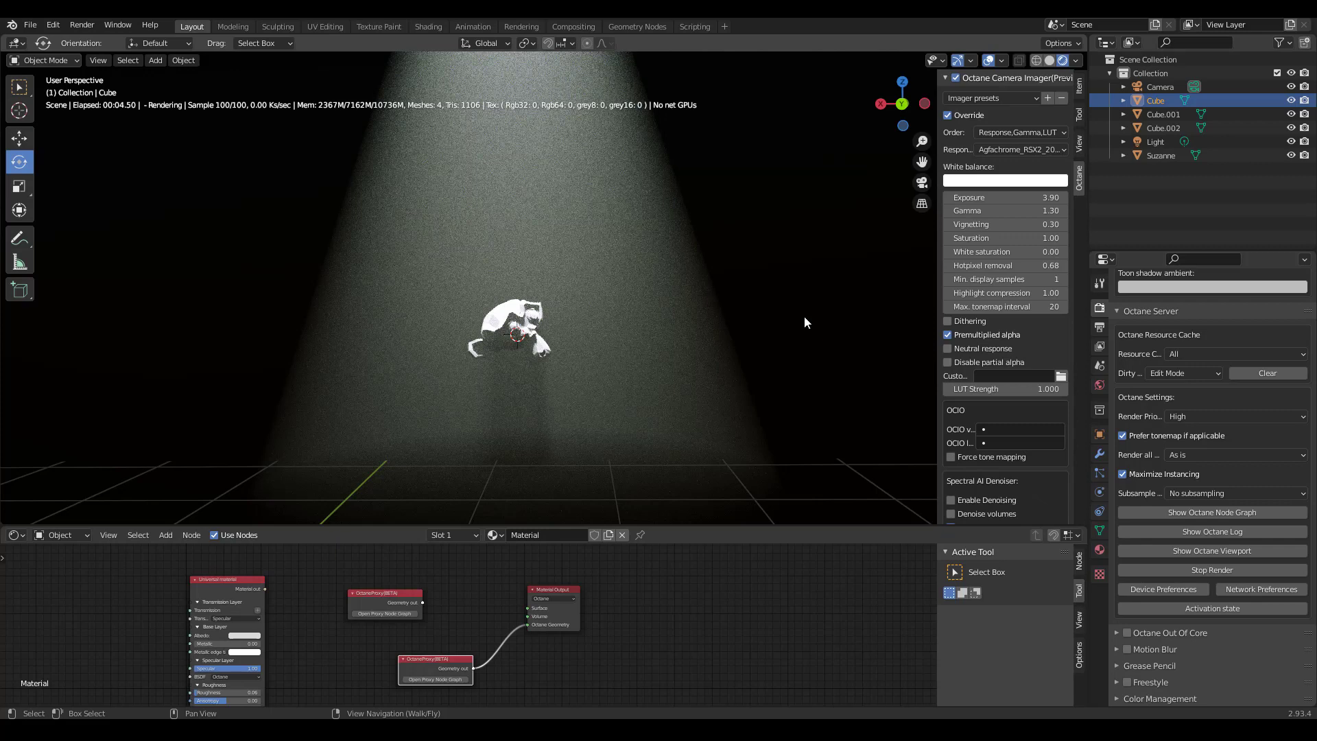
left_click_drag(425, 660, 462, 605)
Shift the upper OctaneProxy further left and set the proxy spotlight's Density to 0.1
left_click(372, 595)
left_click_drag(372, 595, 330, 600)
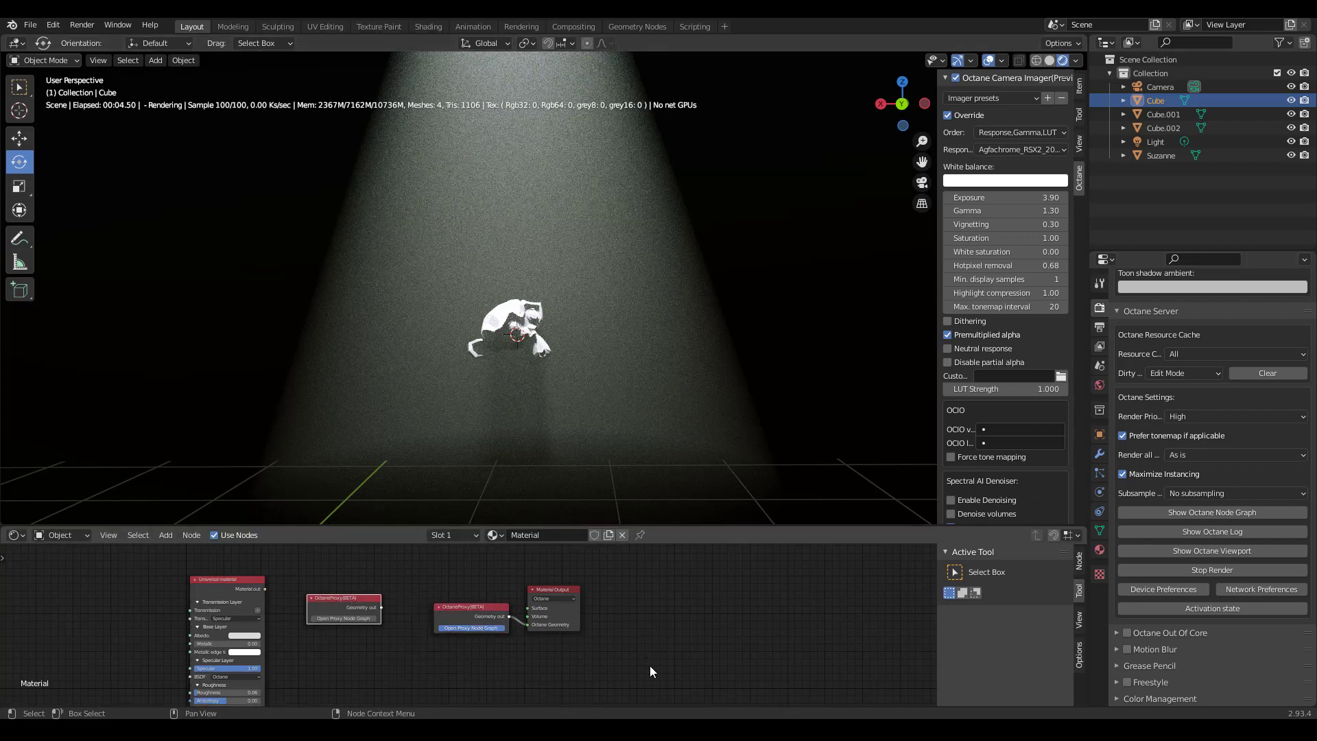
left_click(471, 628)
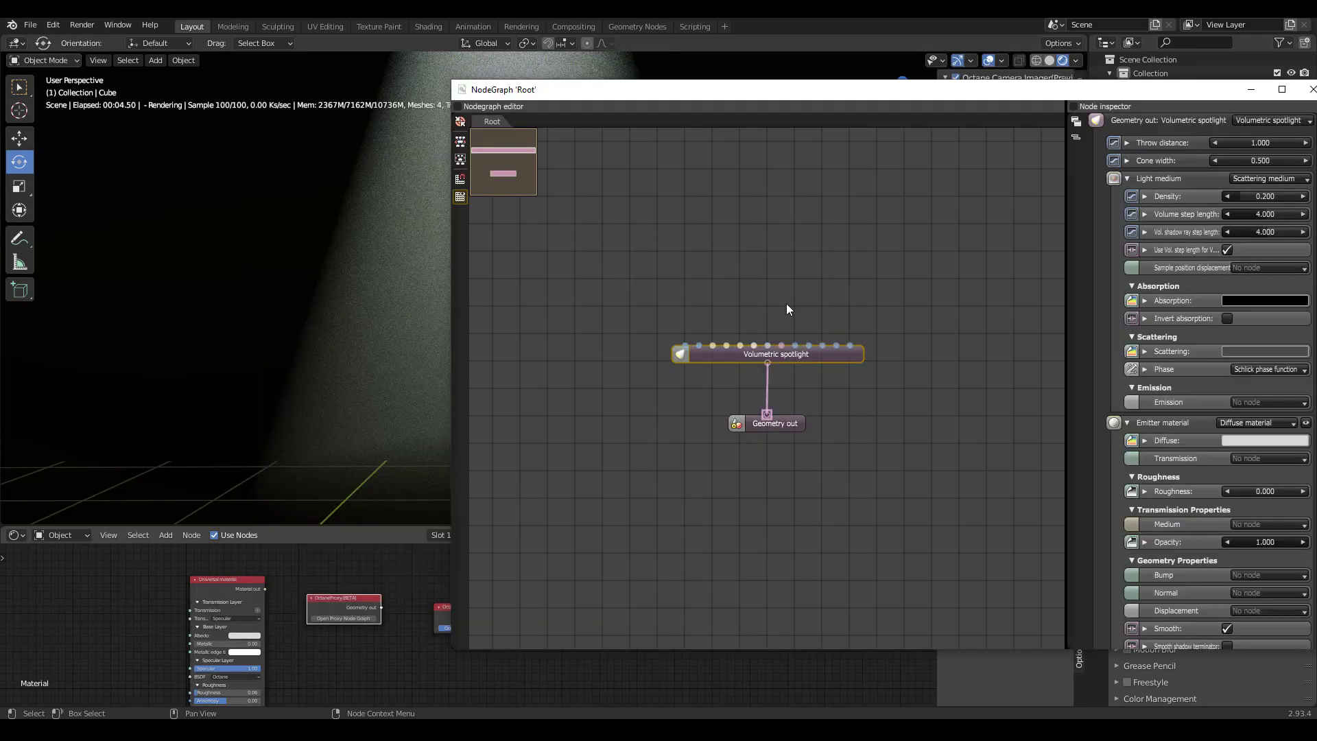
left_click_drag(800, 95, 477, 170)
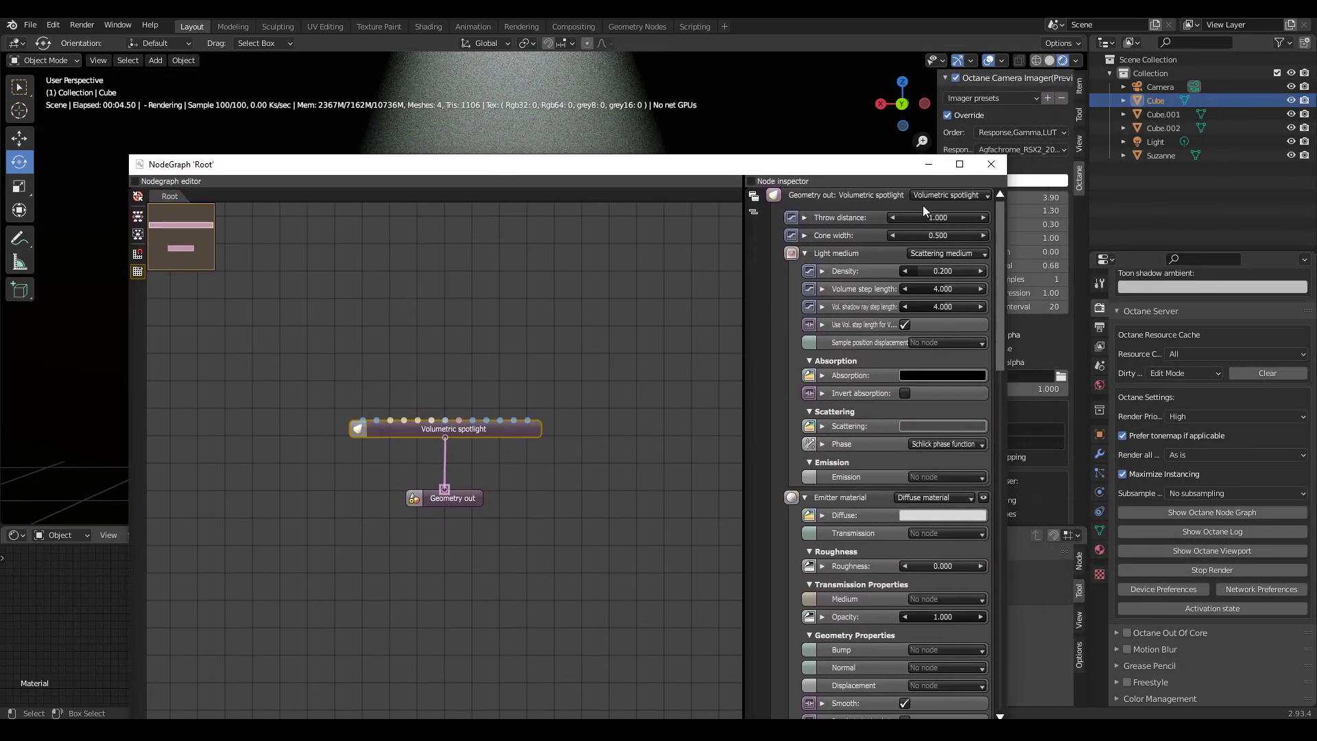
left_click(952, 271)
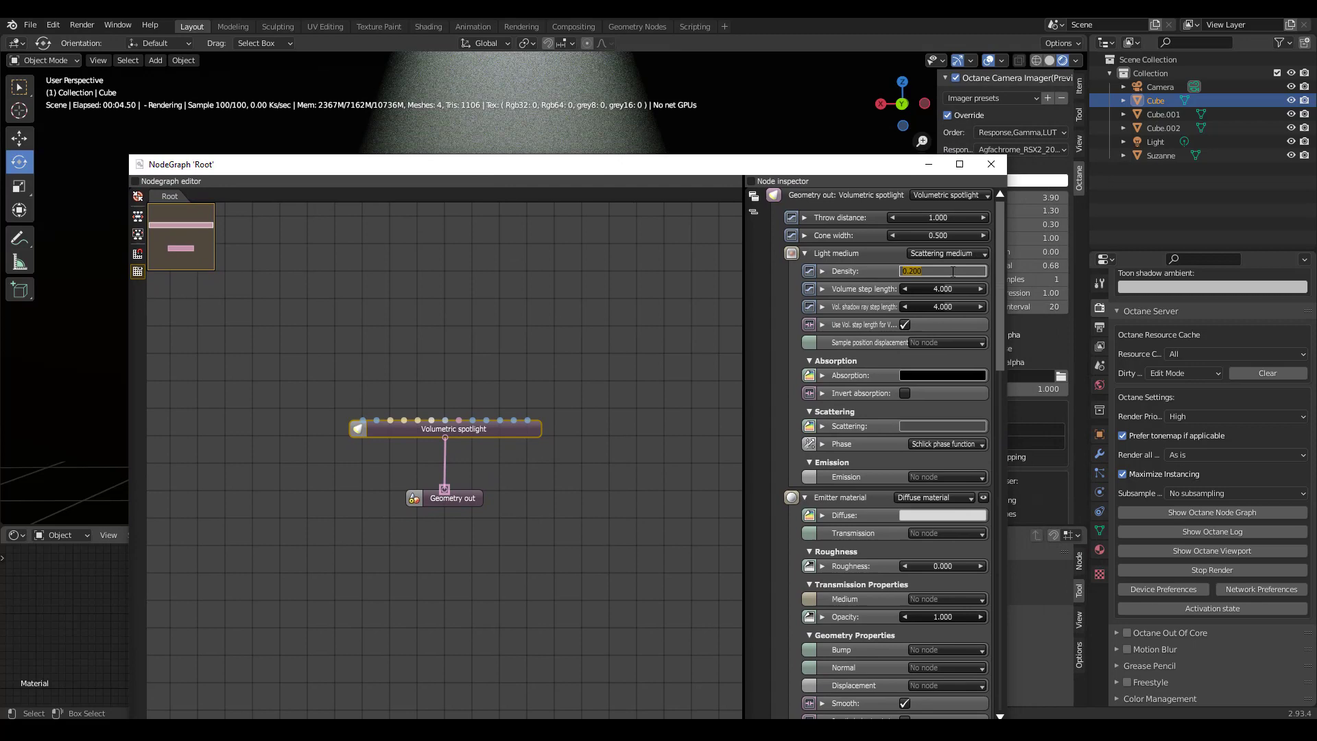
type(".1")
key("Return")
left_click_drag(805, 165, 878, 431)
left_click(1060, 433)
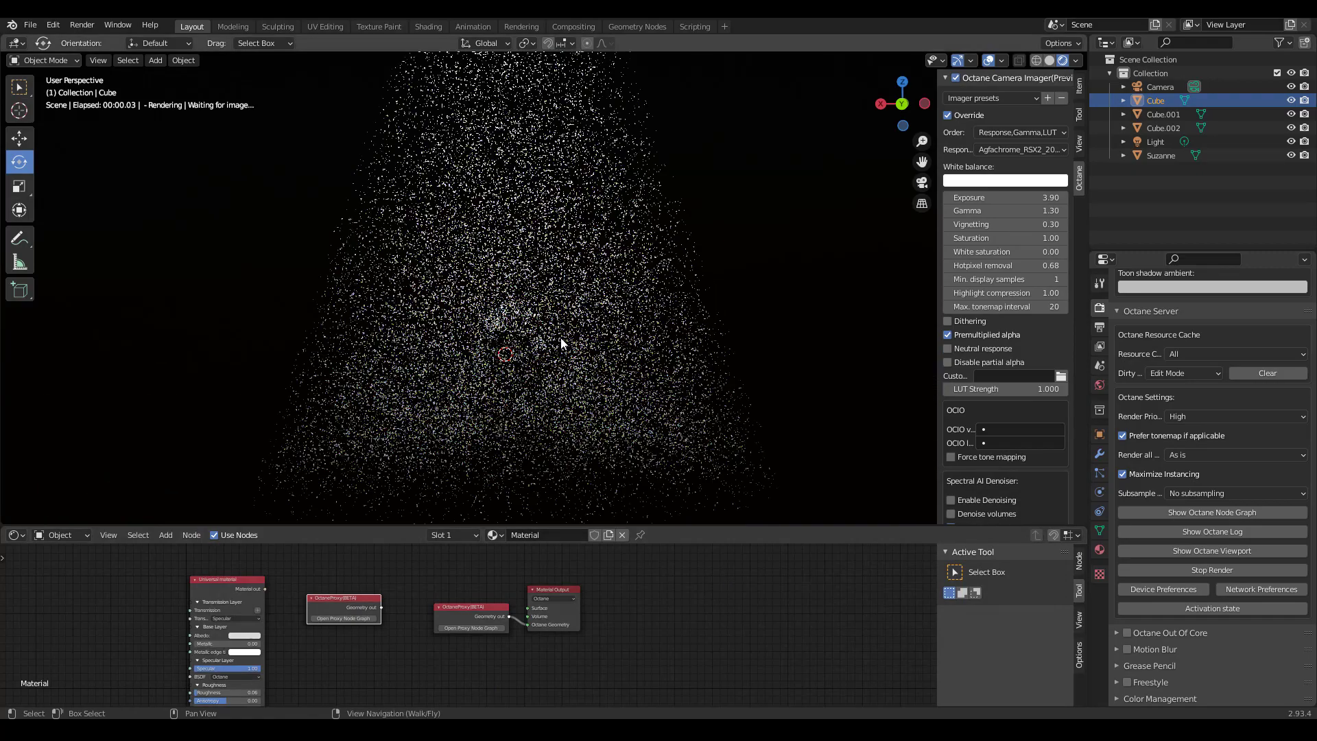
left_click(473, 611)
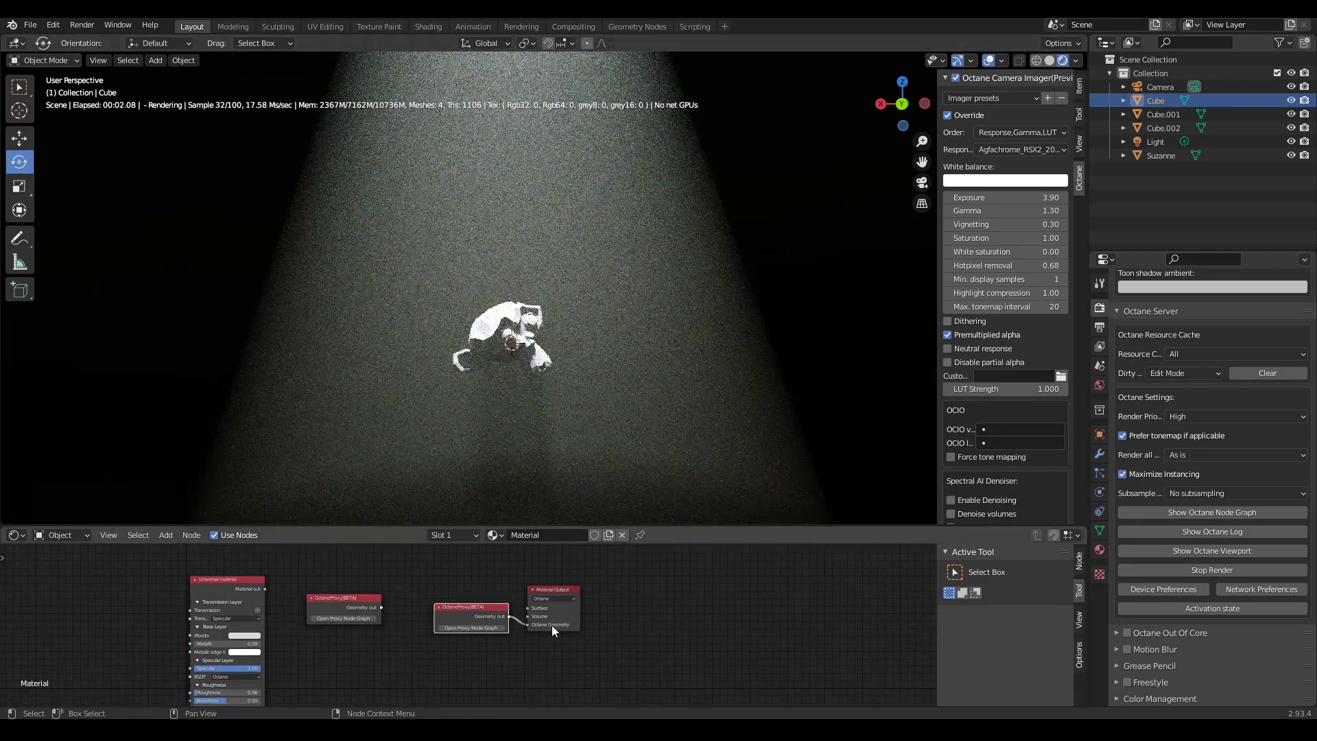
In Object Data, set Node Graph to Material and Octane Geo to OctaneProxy(BETA).001
left_click(1098, 533)
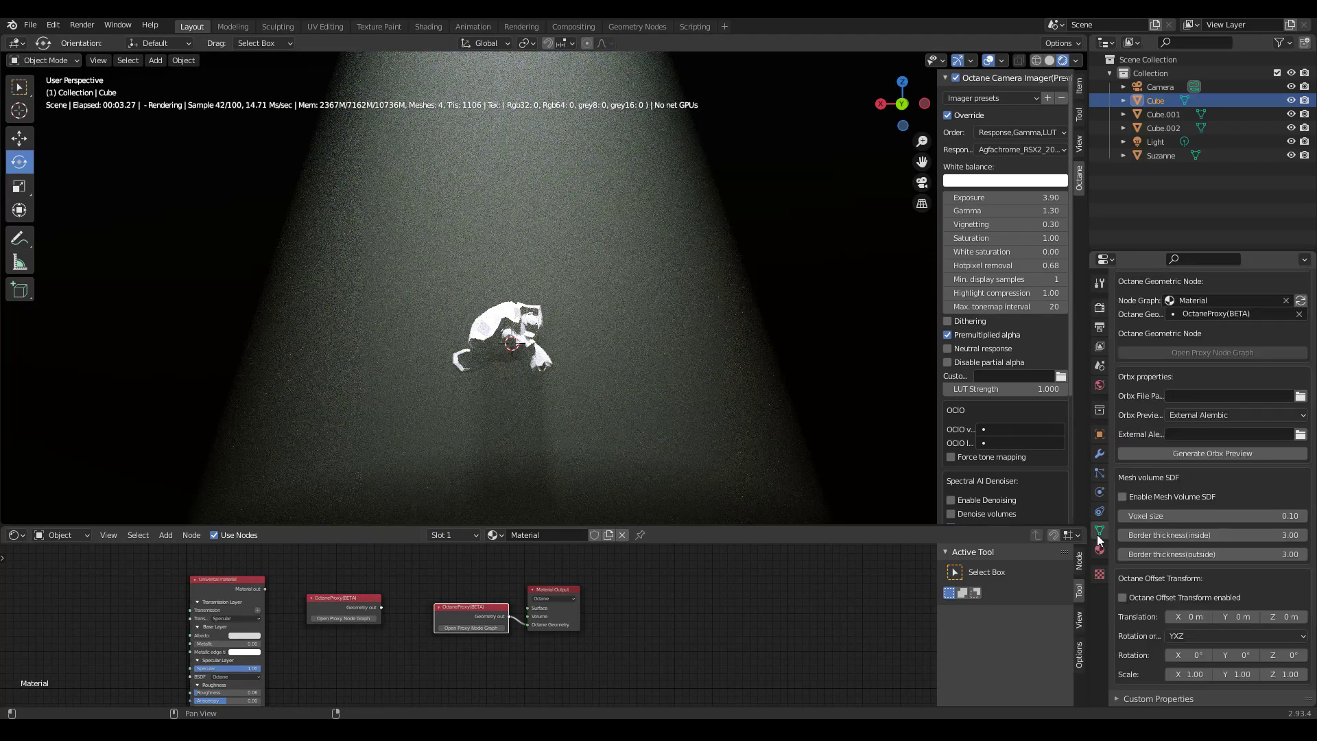
scroll(1173, 384, "up", 4)
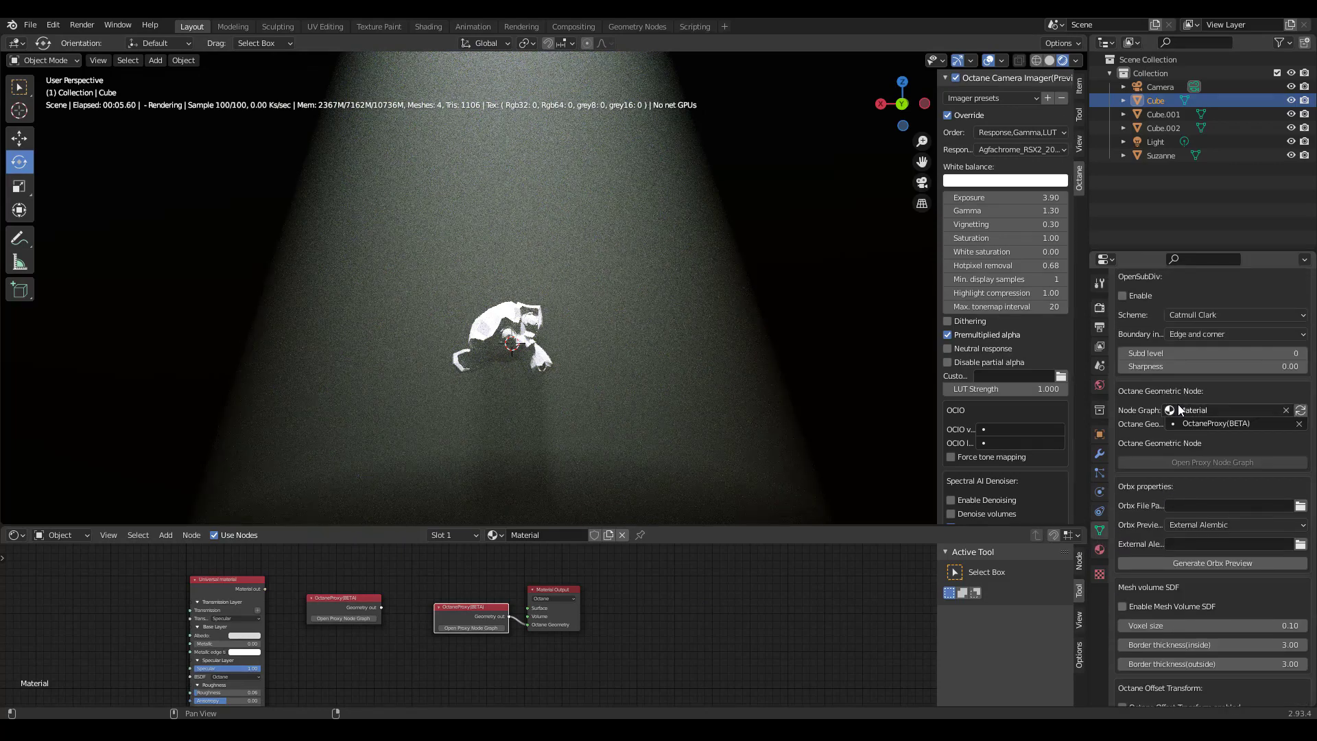
left_click(1180, 409)
left_click(1181, 442)
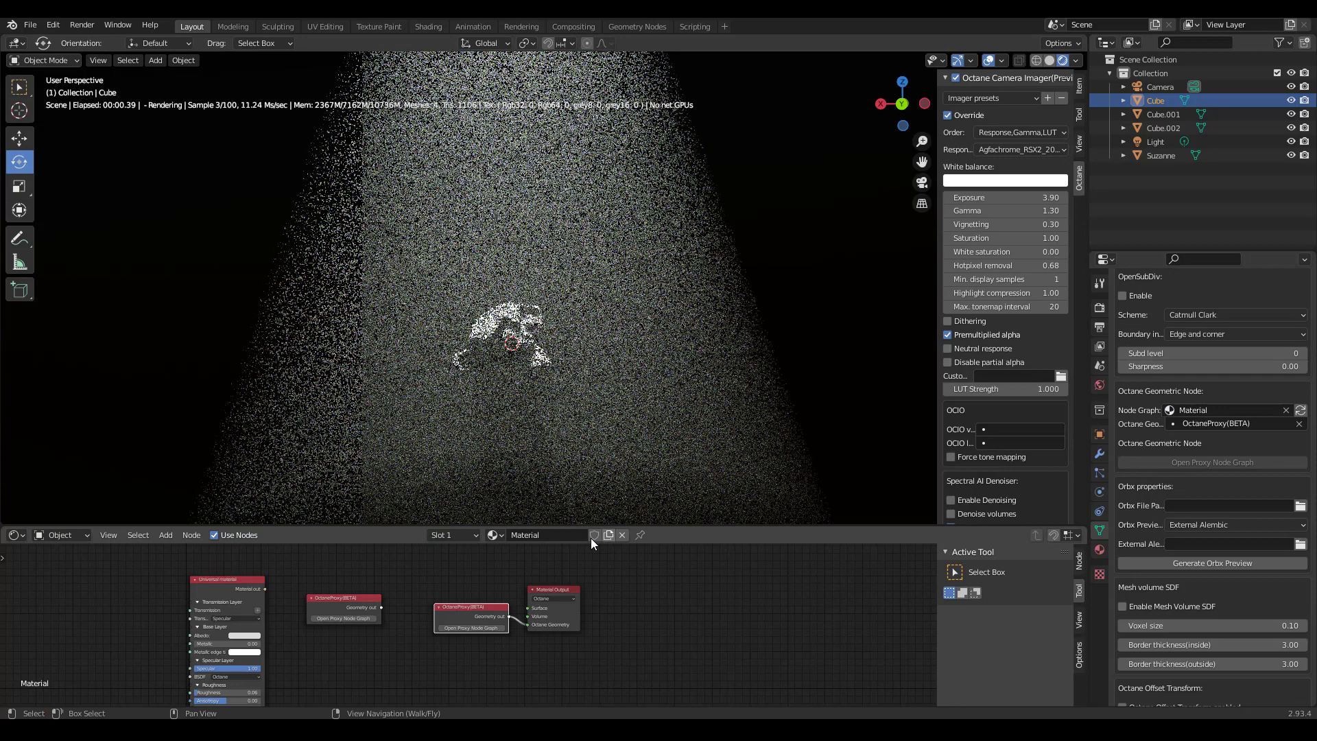
left_click(1226, 423)
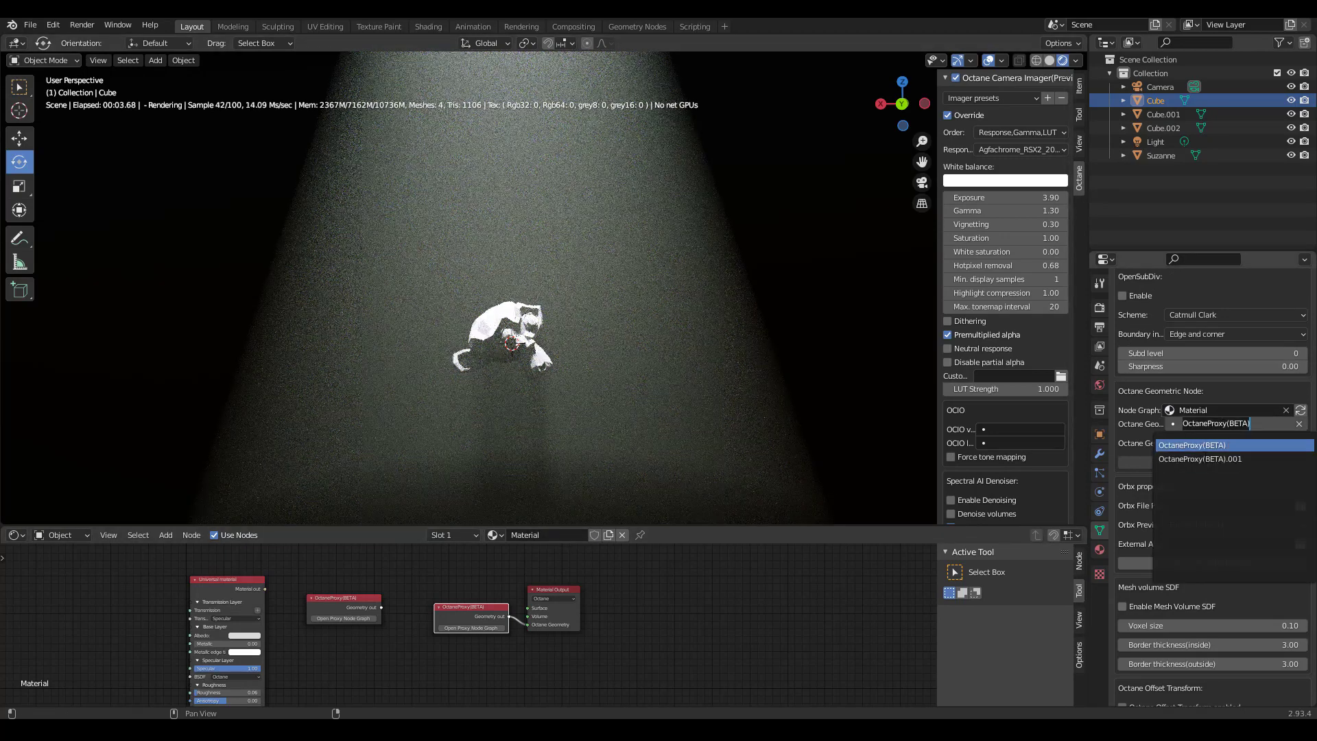
left_click(1202, 458)
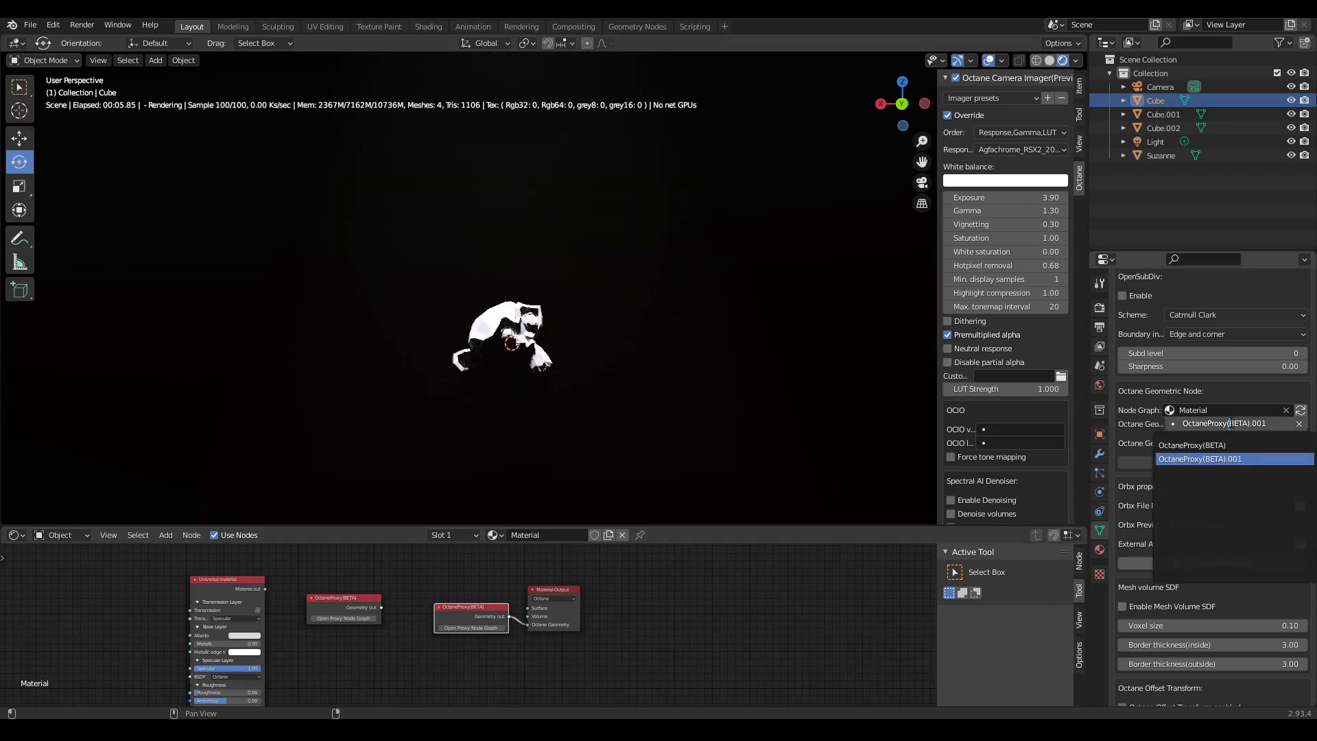
left_click(1231, 459)
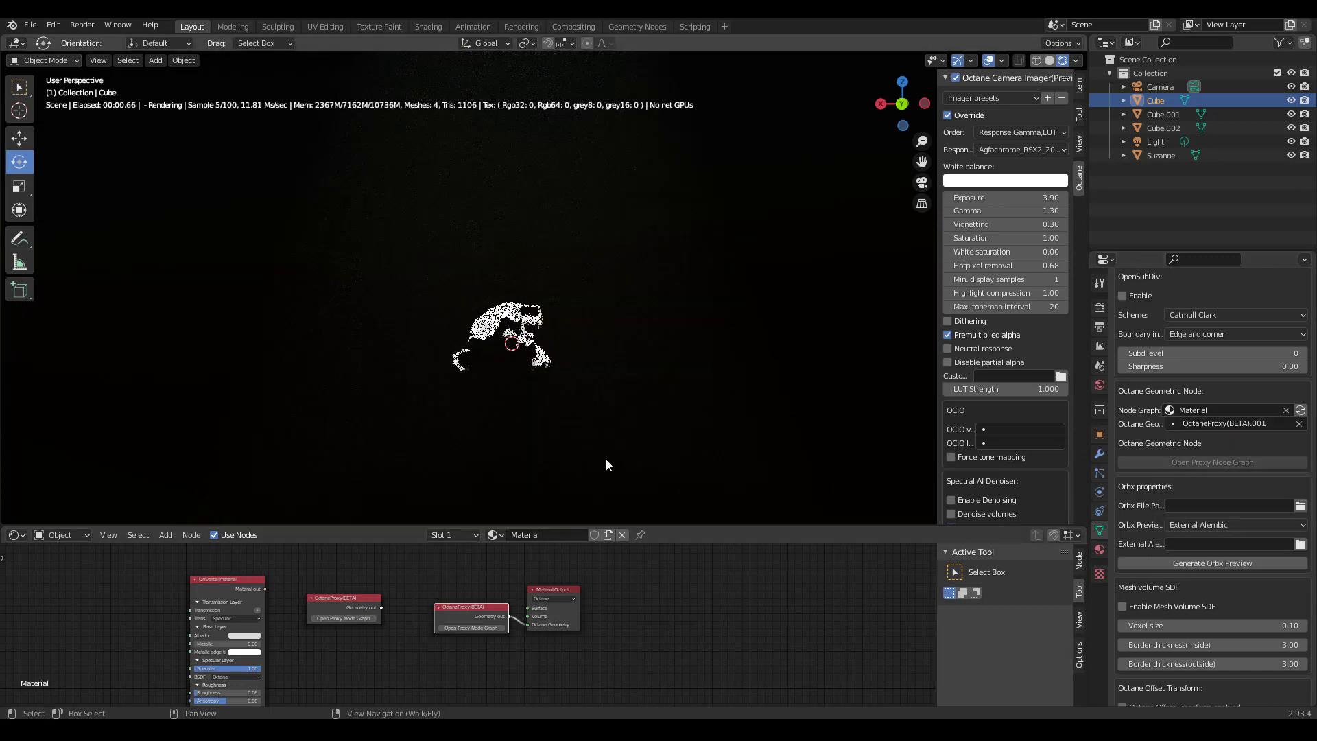
left_click(466, 629)
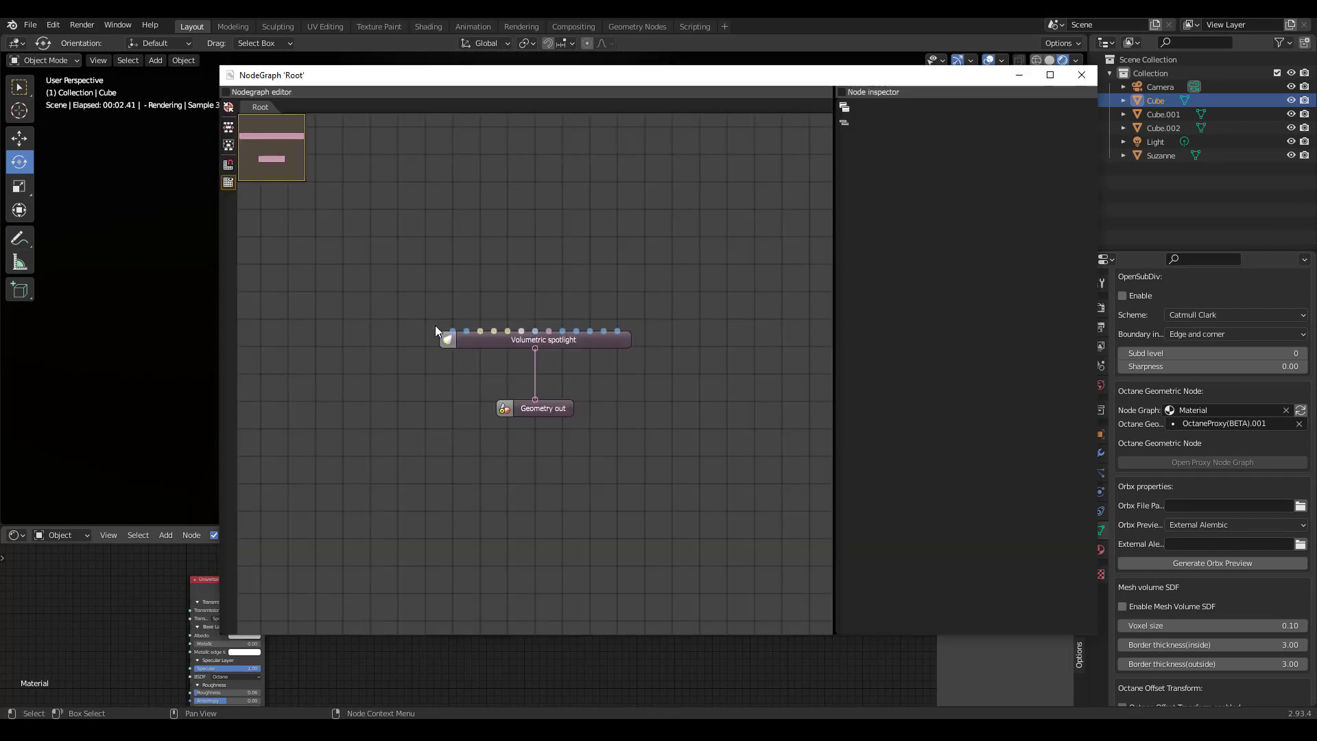
Set the Volumetric spotlight's Density to 0.1 and close the graph, reopening it once to check
left_click(485, 343)
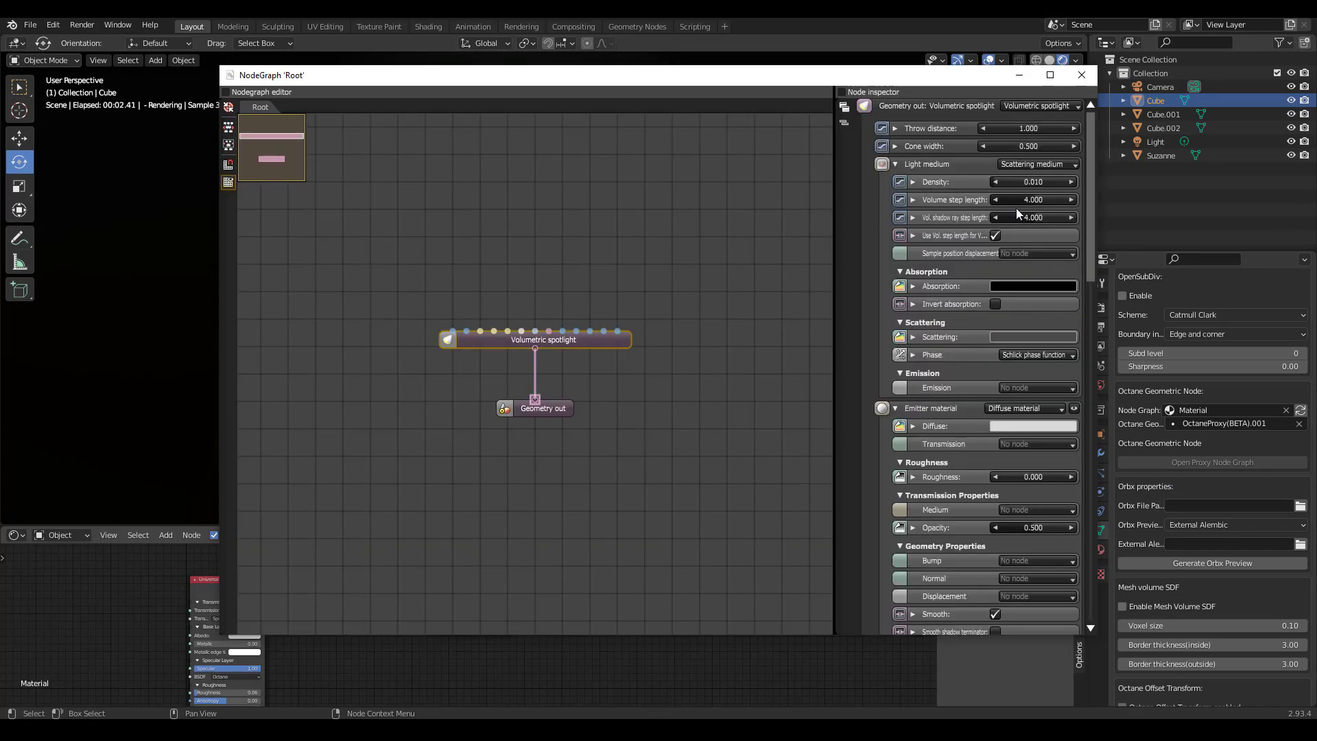
left_click(1007, 181)
type("0.1")
key("Return")
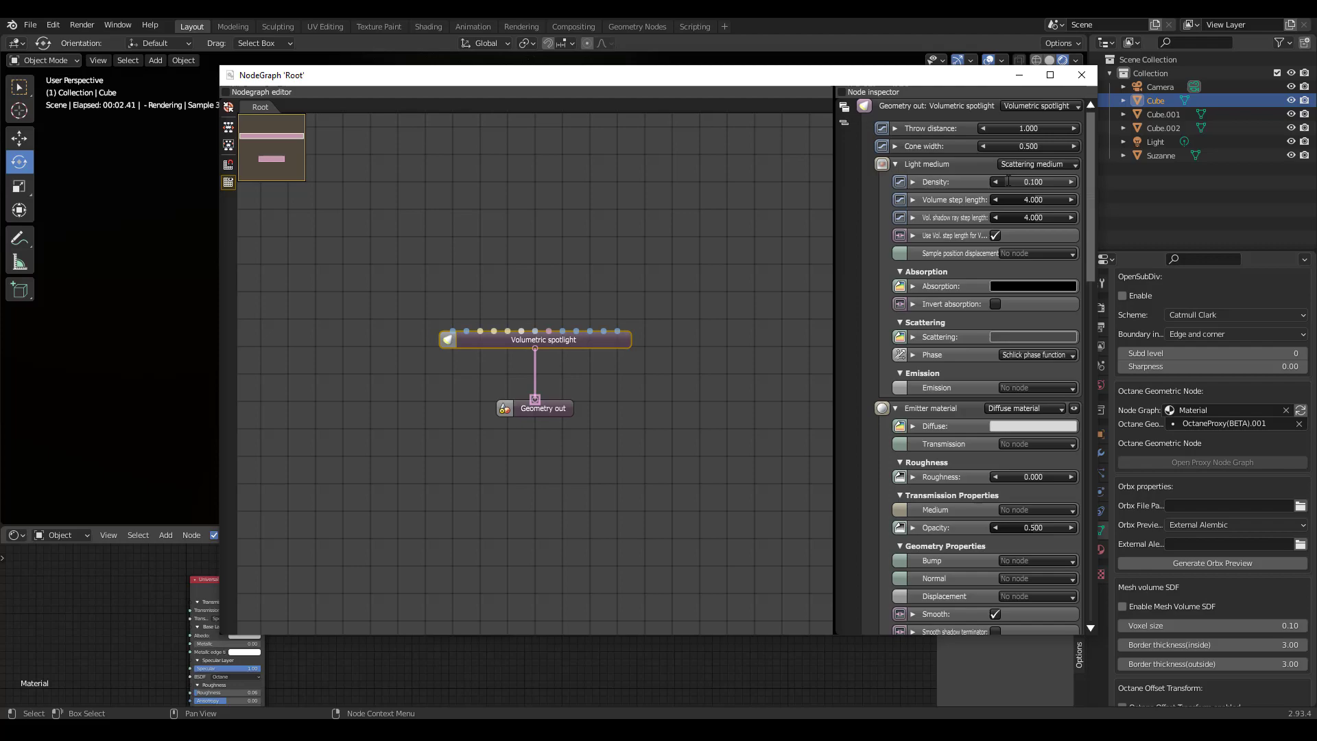
left_click(1082, 75)
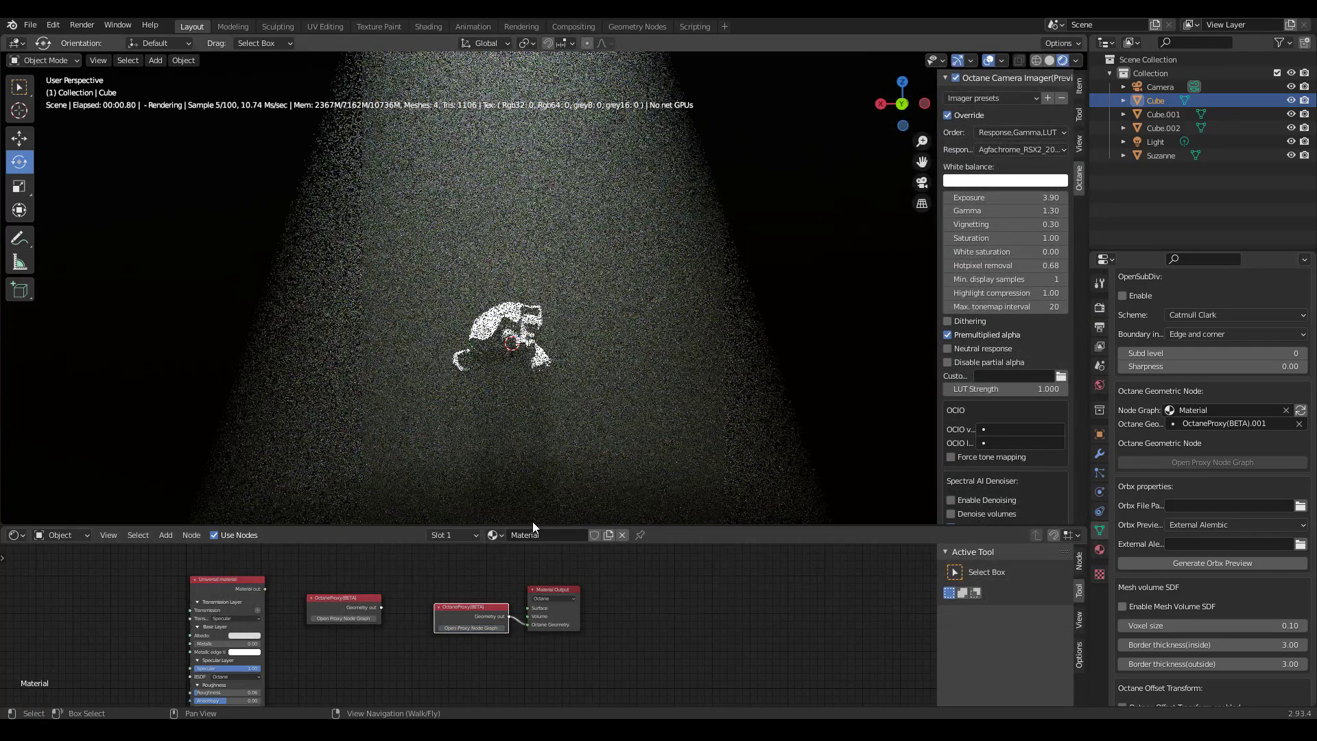
left_click(475, 625)
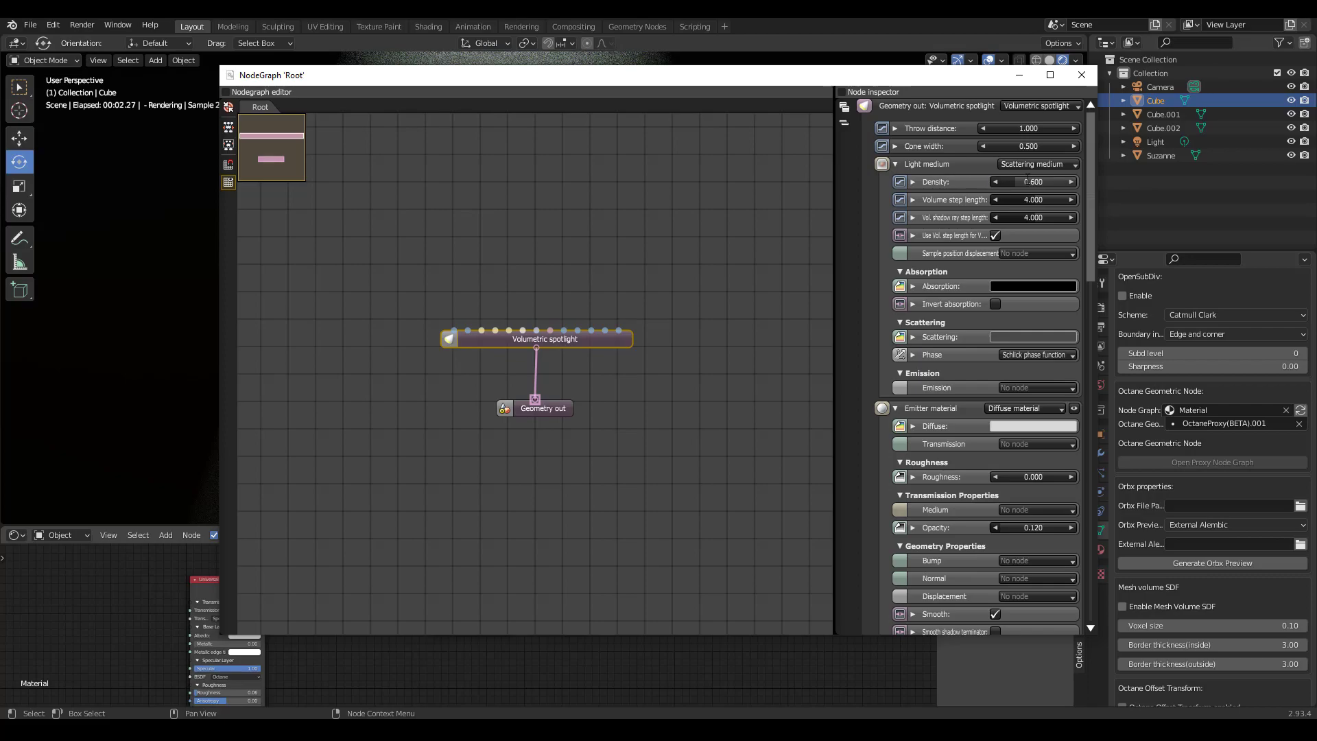
left_click(1082, 75)
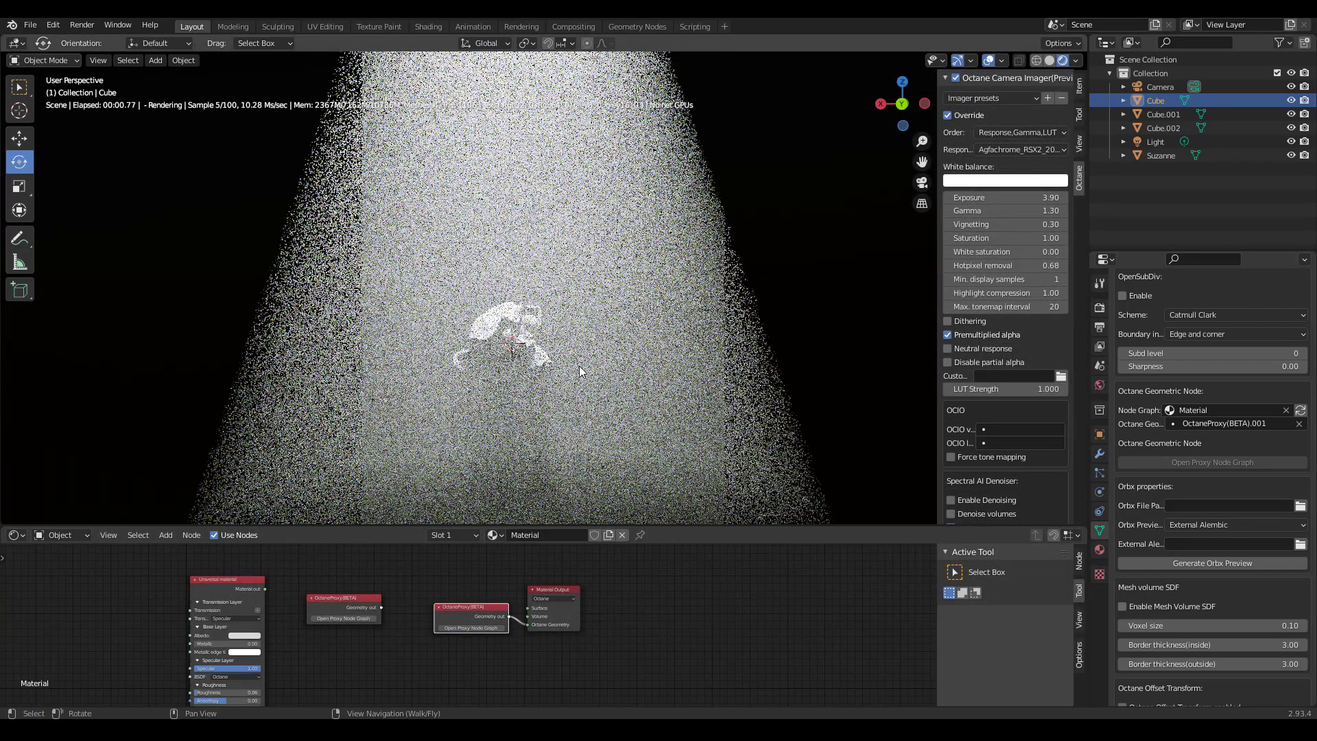